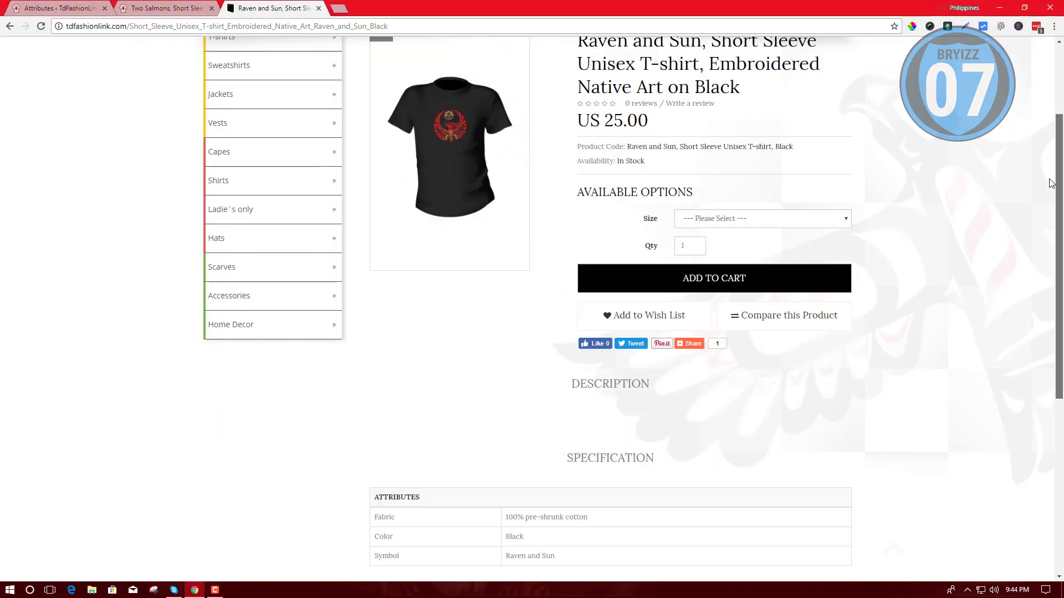
mouse_move(1063, 105)
left_mouse_down()
mouse_move(1052, 195)
mouse_move(1061, 99)
left_mouse_up()
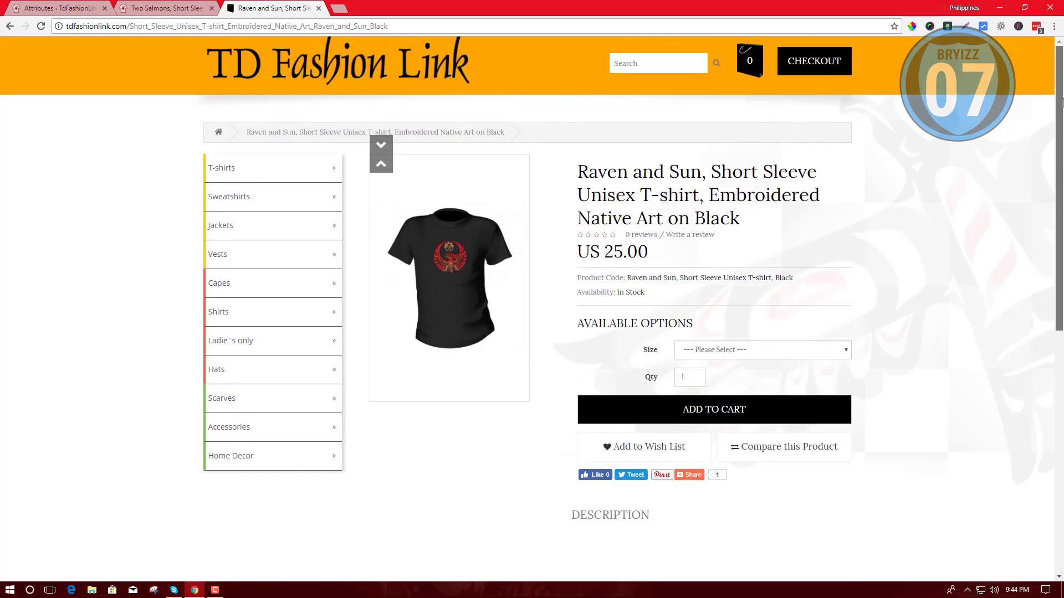
scroll(1062, 103, "down", 1)
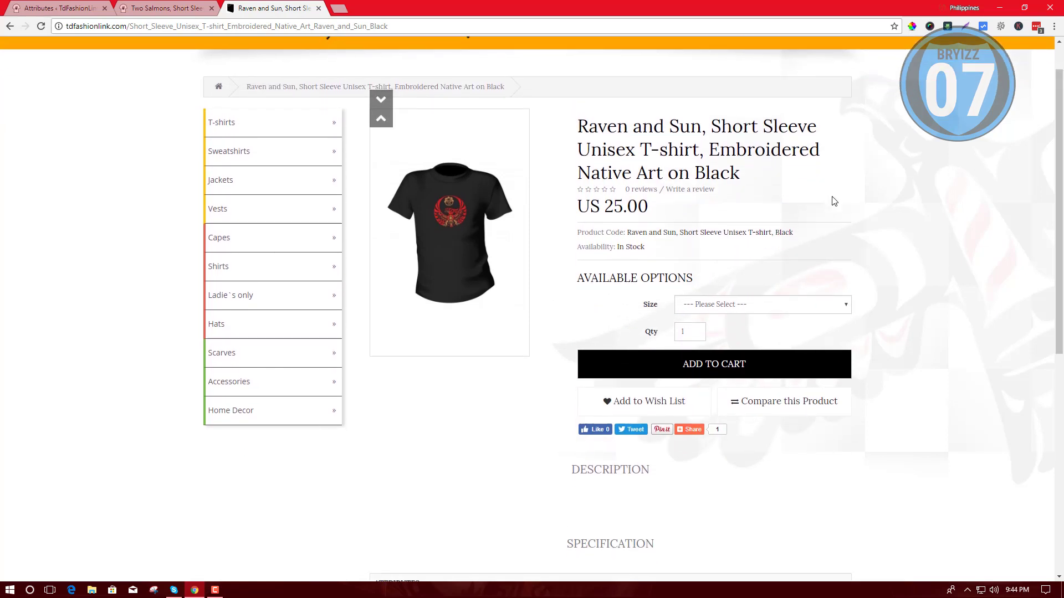
scroll(948, 283, "up", 1)
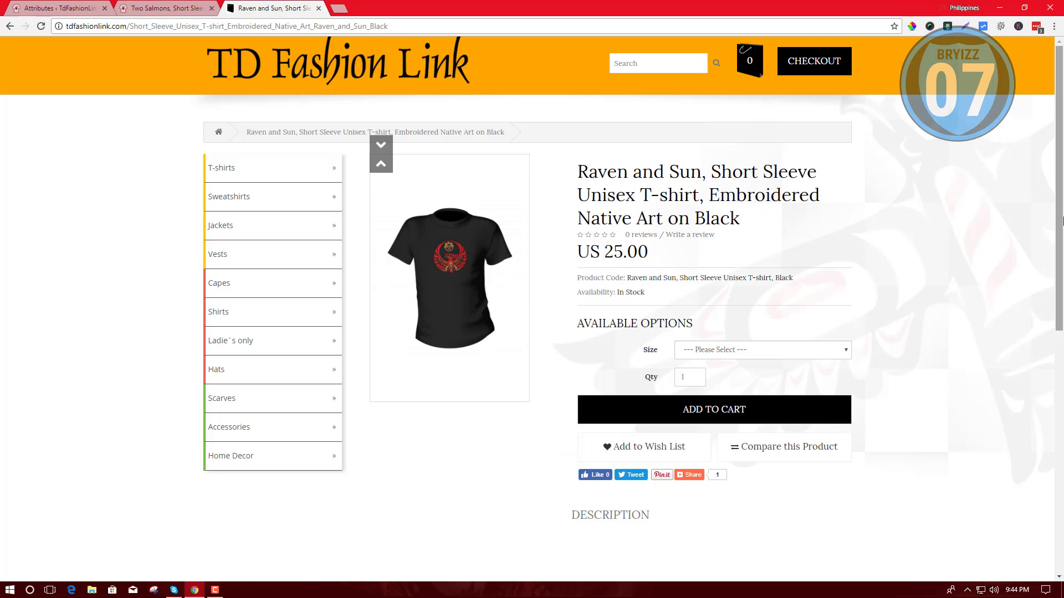
scroll(856, 301, "down", 1)
Step: Check the Raven and Sun T-shirt's Size dropdown options against the Two Salmons product page
left_click(697, 291)
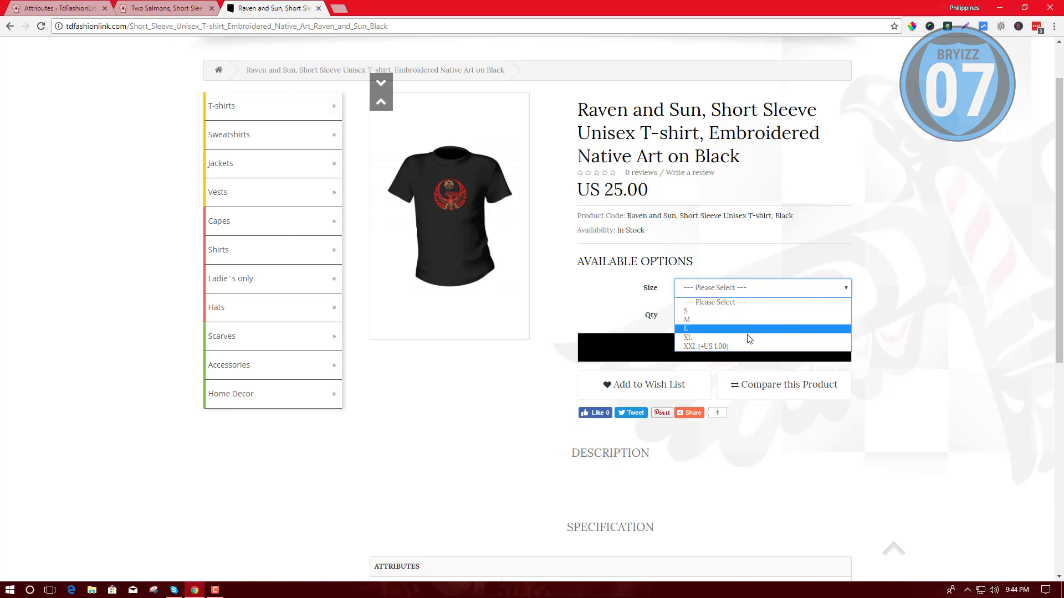
left_click(959, 255)
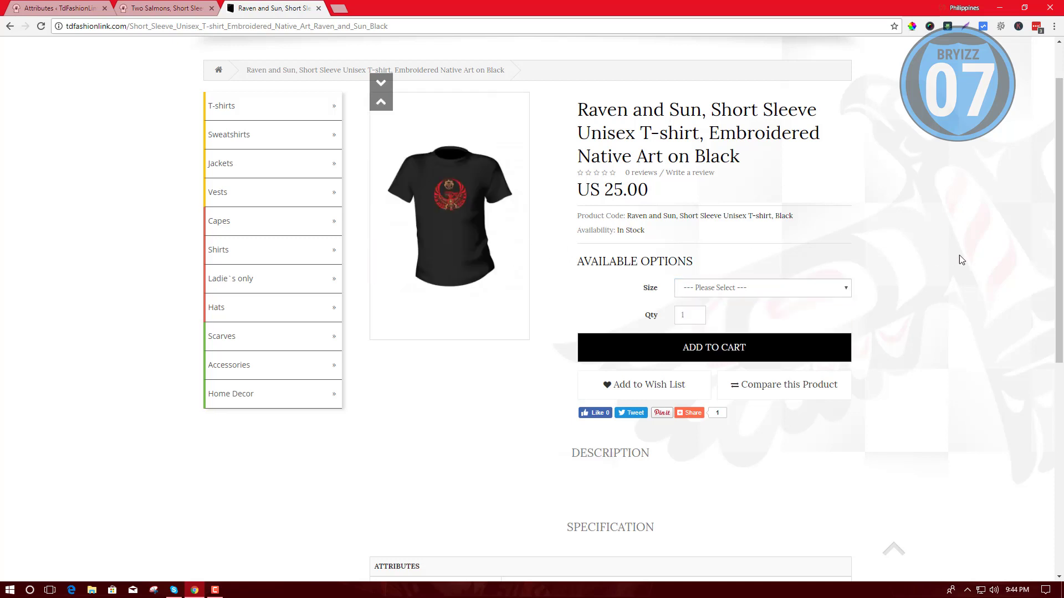
left_click(167, 8)
scroll(754, 281, "down", 3)
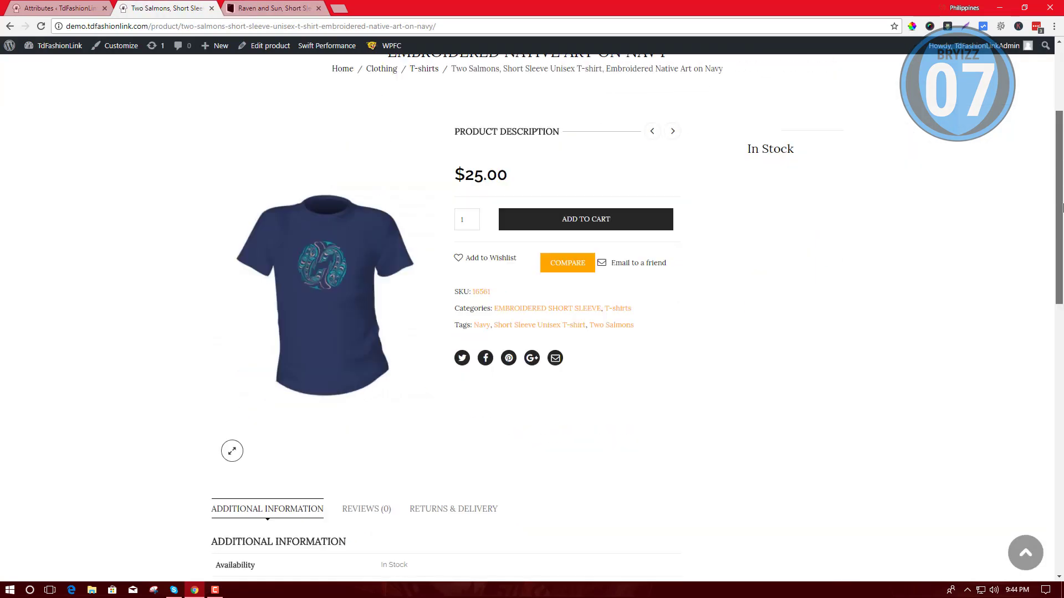
scroll(352, 267, "up", 1)
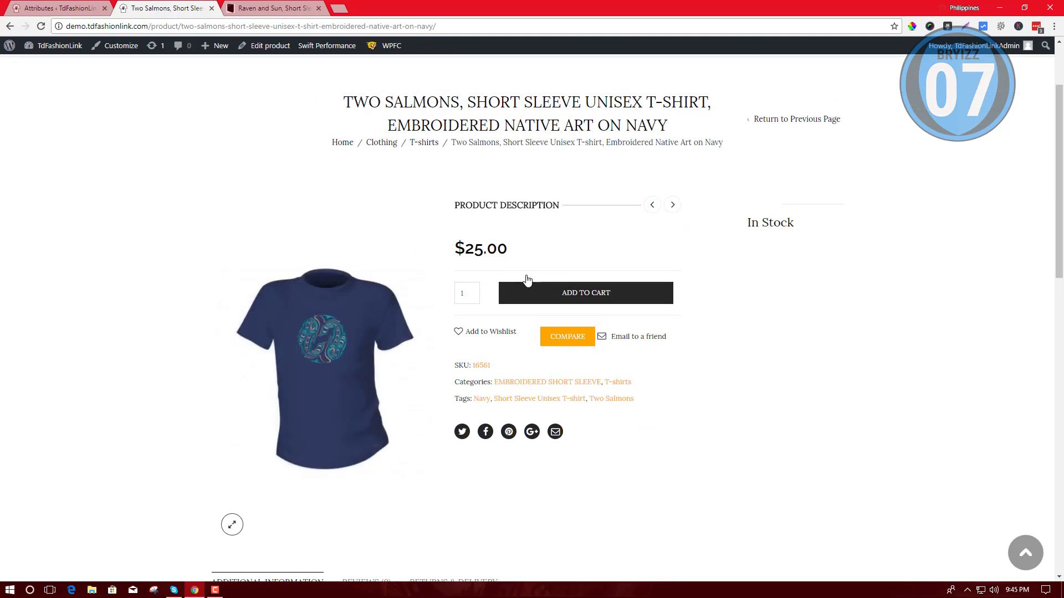
key("ctrl+Tab")
left_click(719, 288)
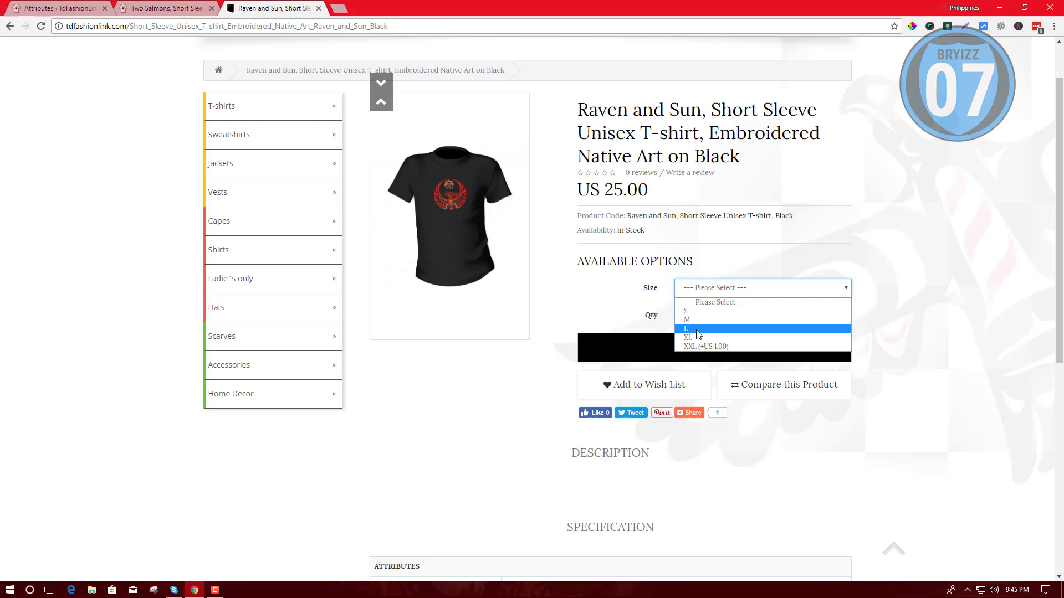
left_click(182, 6)
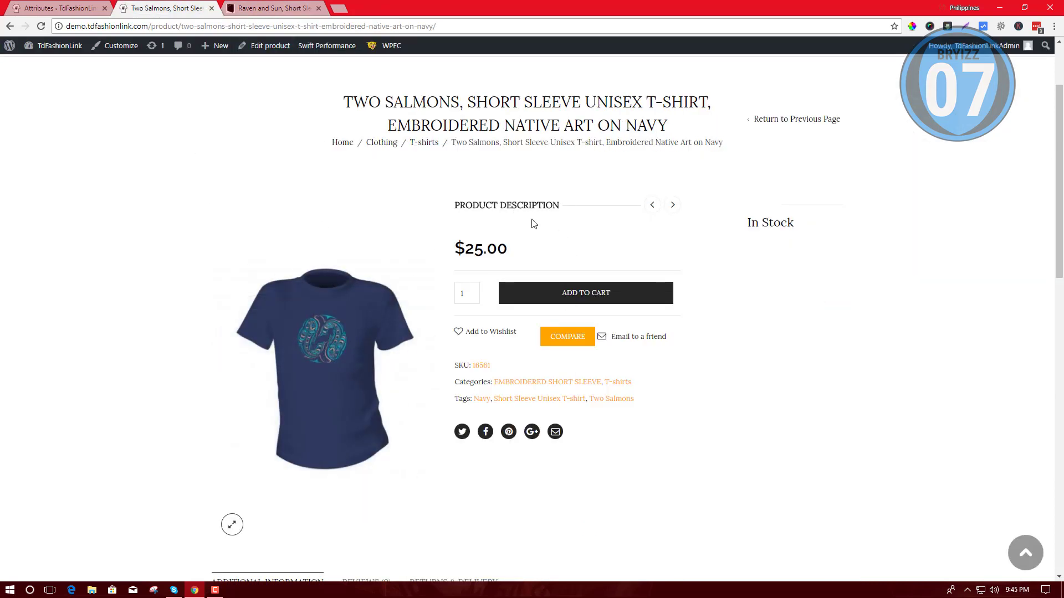
Step: Delete the old Sizes attribute from the product Attributes admin page
left_click(65, 5)
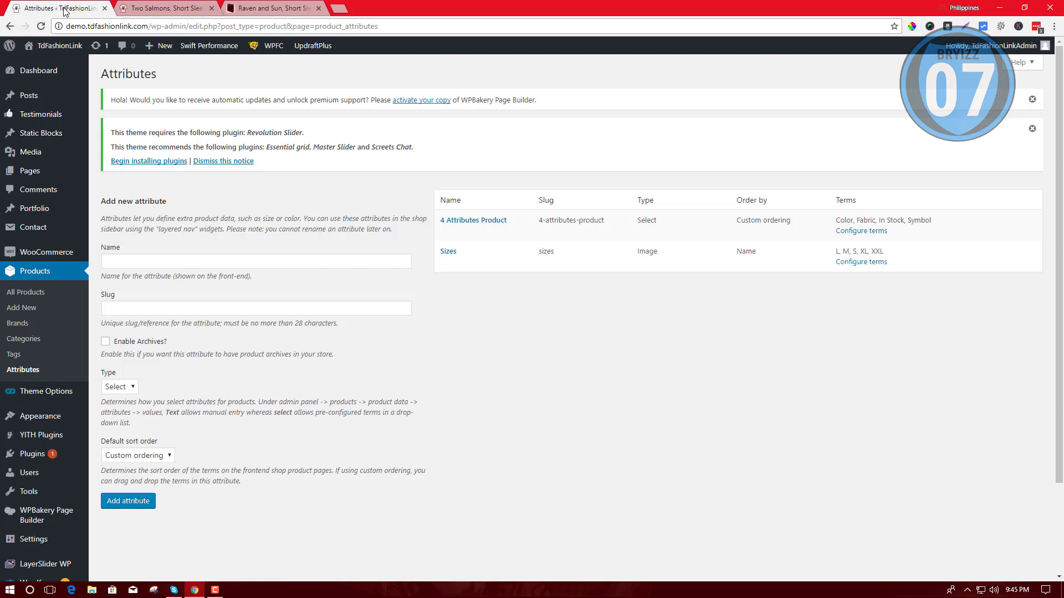
scroll(573, 316, "down", 1)
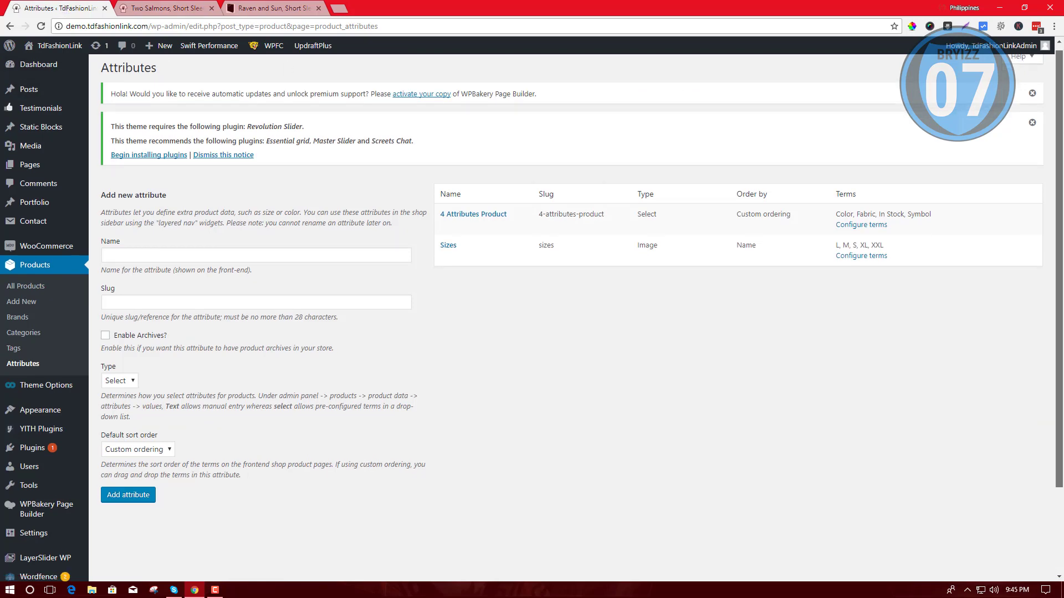
scroll(398, 95, "up", 1)
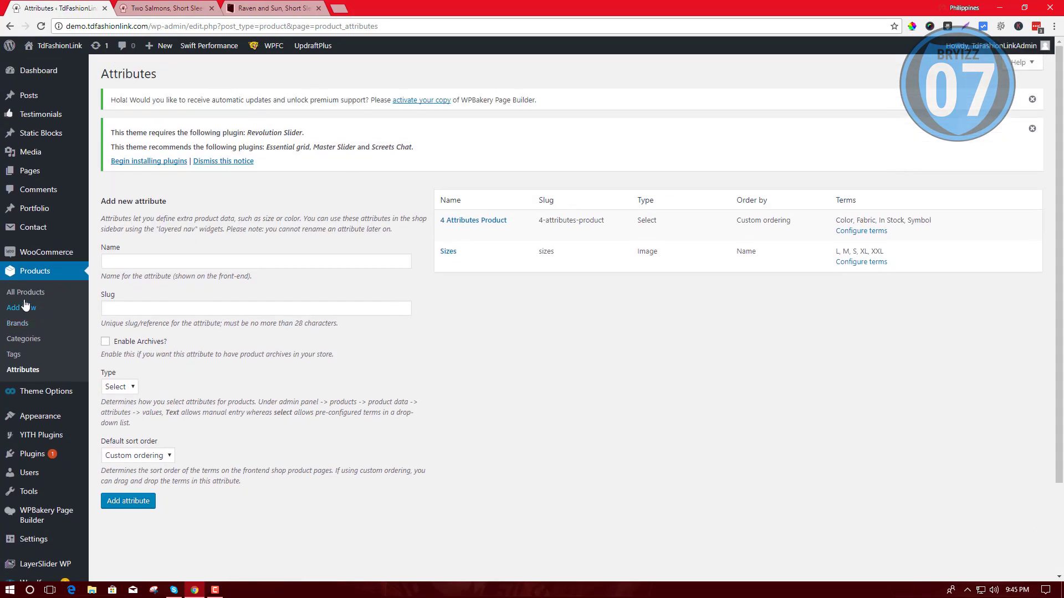
left_click(25, 376)
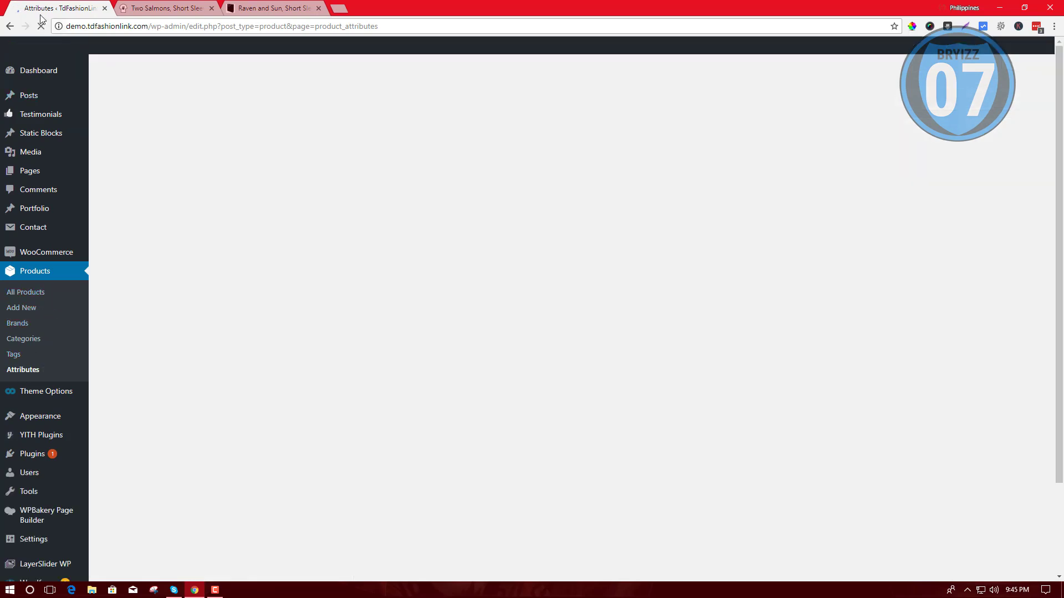
scroll(1051, 170, "down", 2)
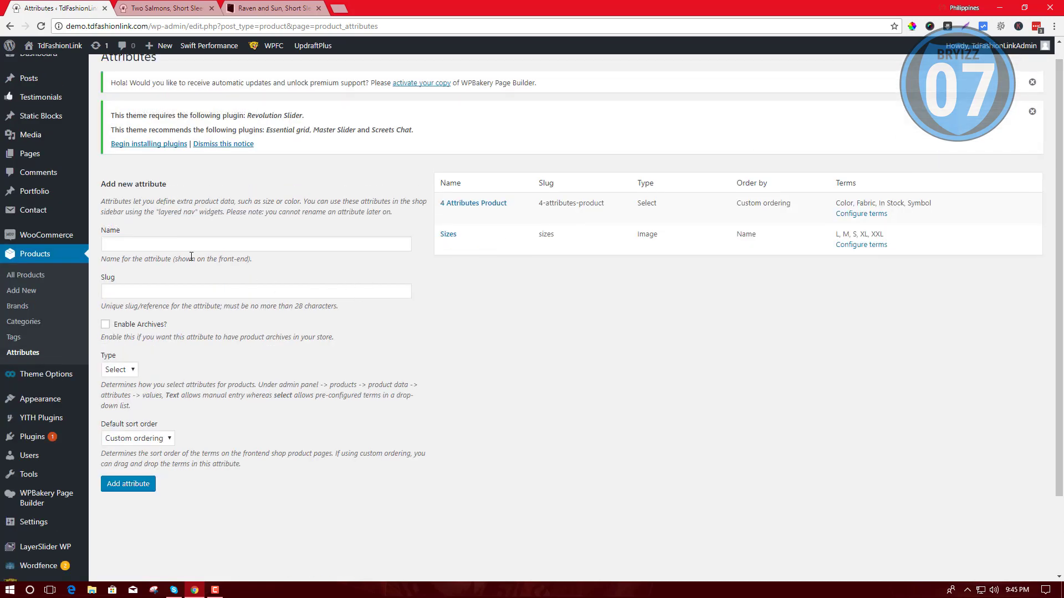
left_click(139, 243)
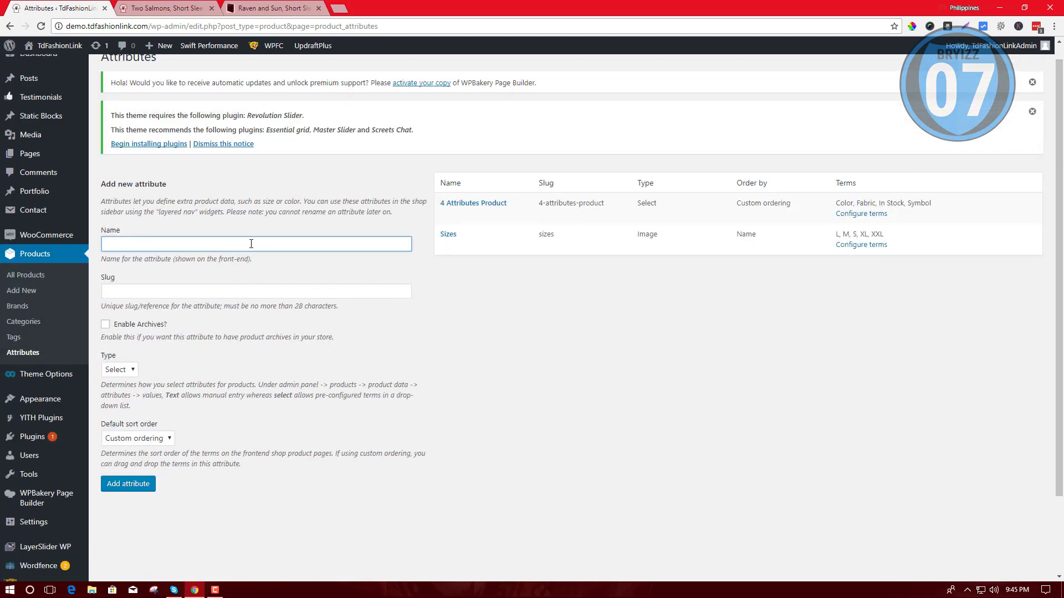
left_click(467, 245)
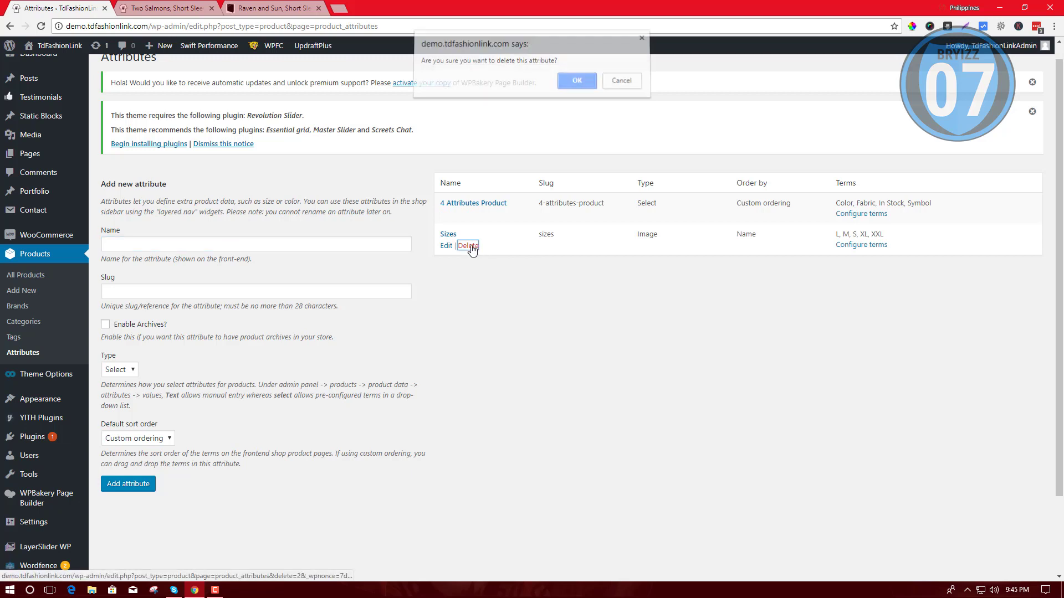
left_click(575, 86)
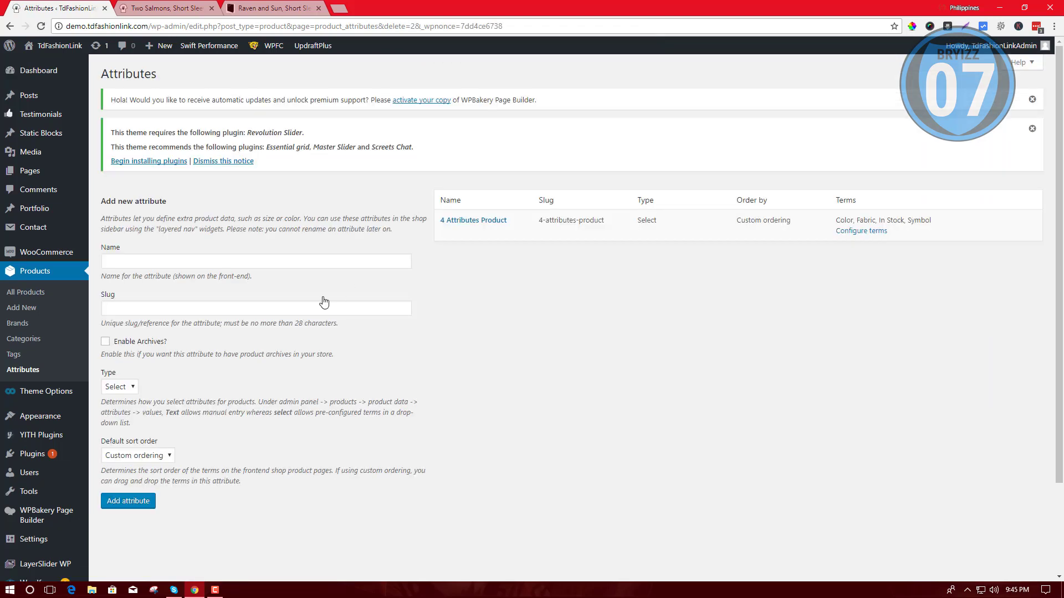
Step: Add a new attribute named Size and open its term configuration page
left_click(271, 261)
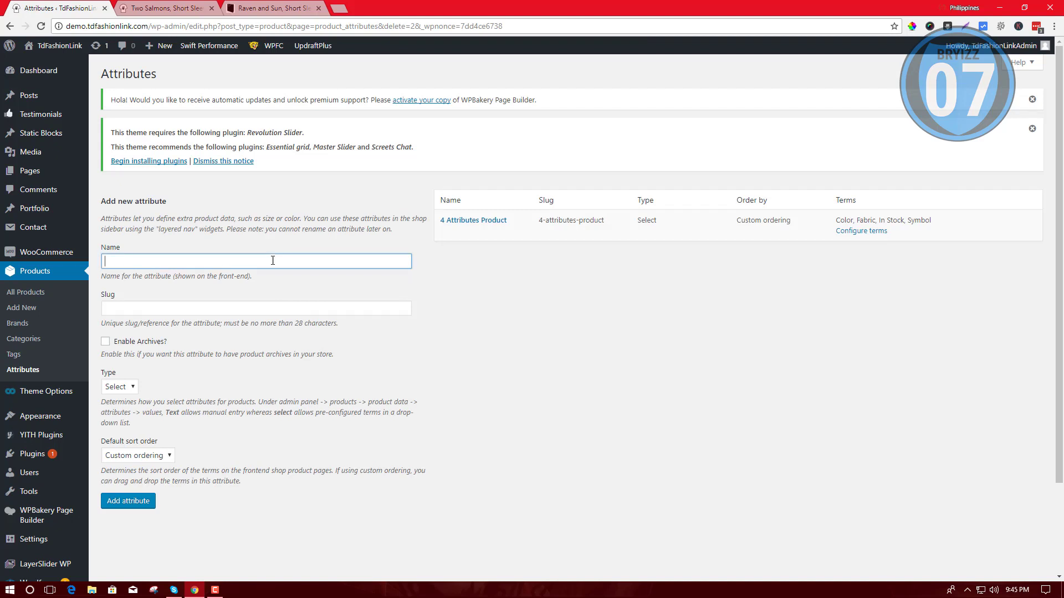
type("Size")
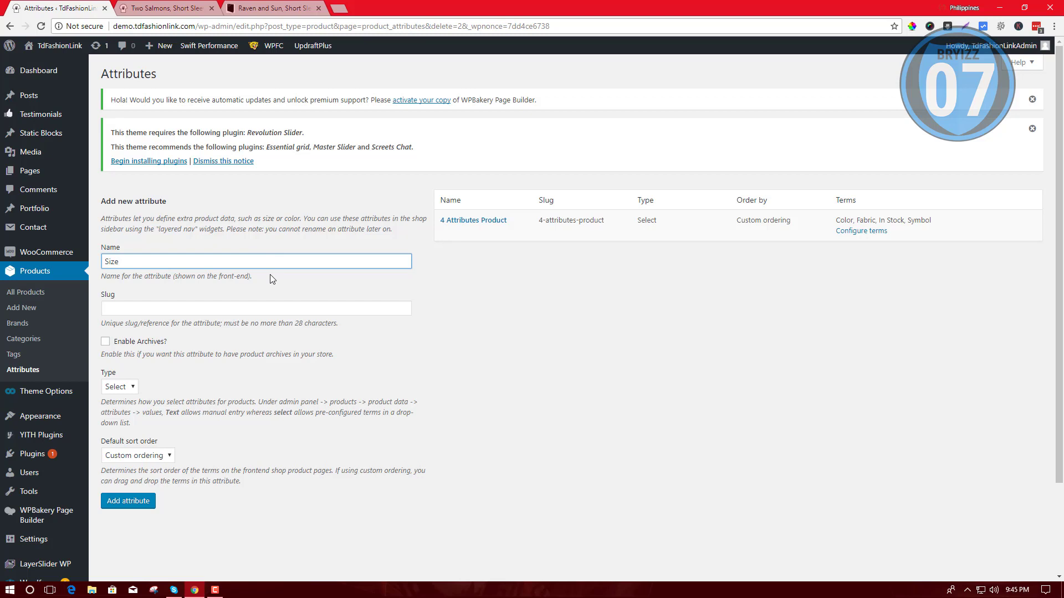
left_click(126, 505)
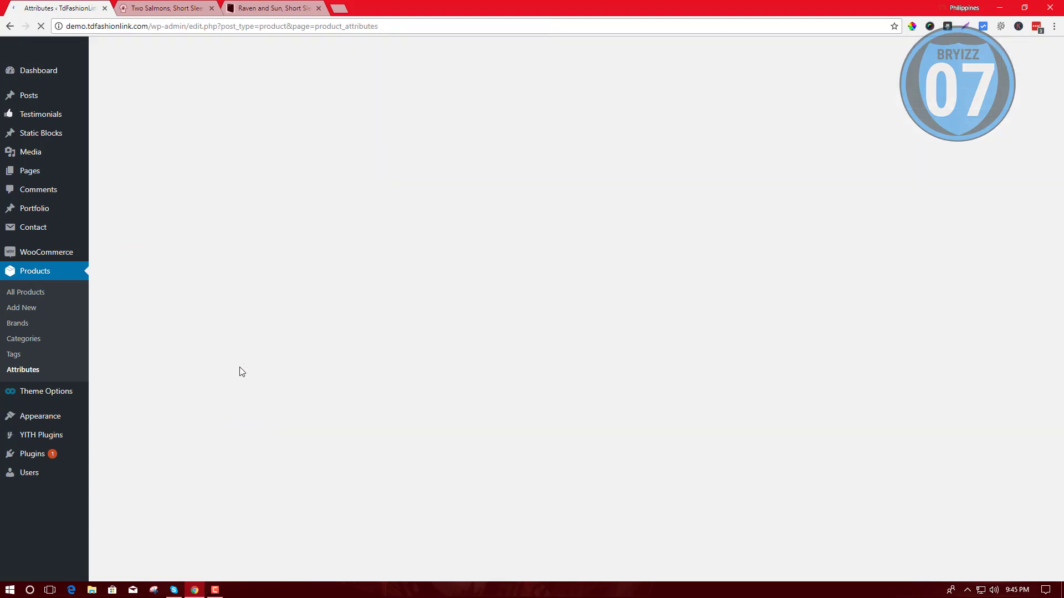
mouse_move(500, 256)
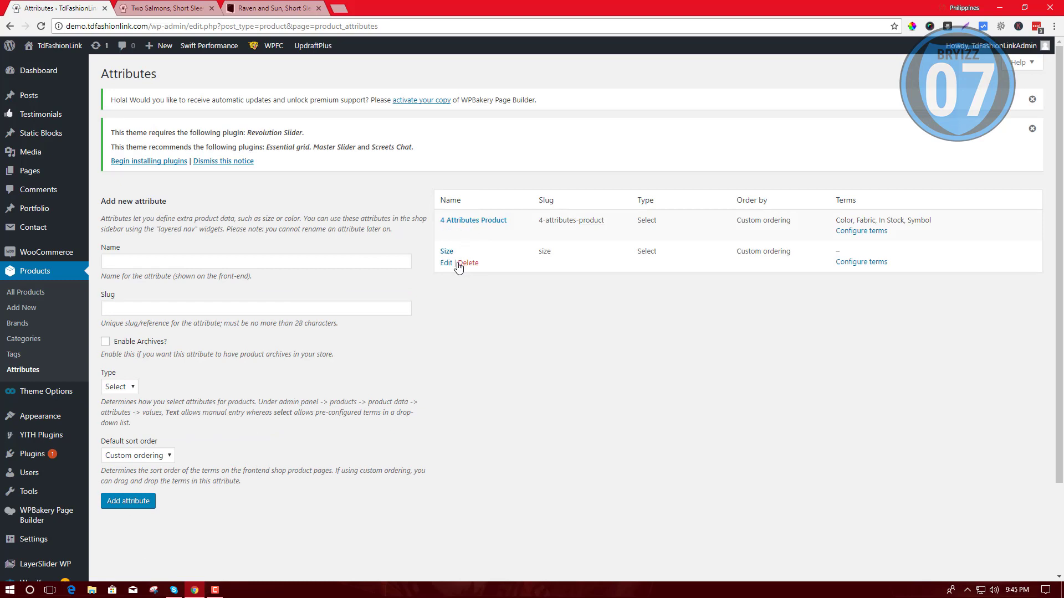
left_click(864, 263)
left_click(270, 9)
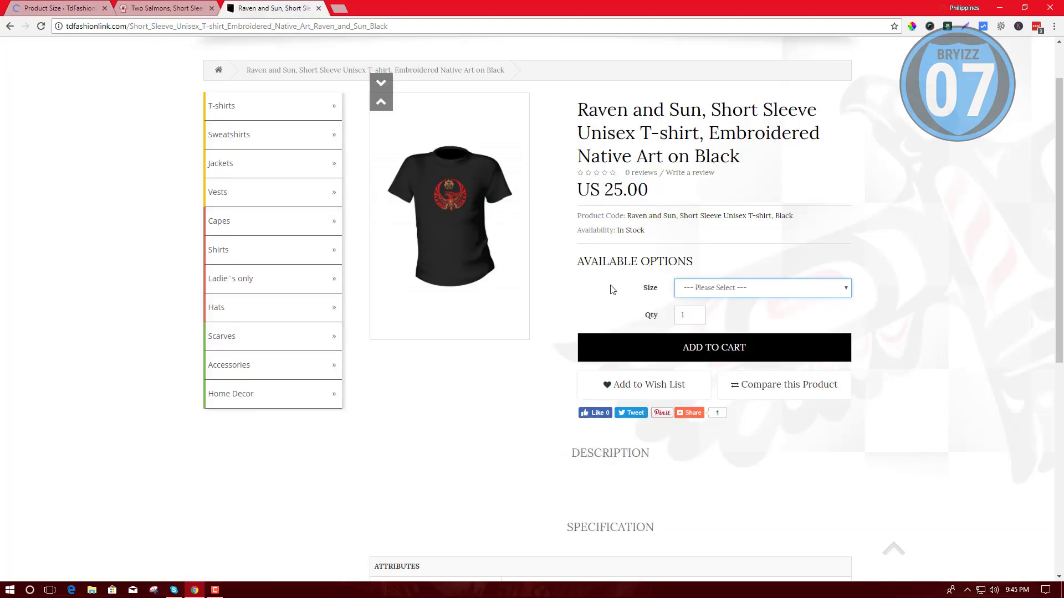
Step: Add the S size term with its own slug
left_click(735, 291)
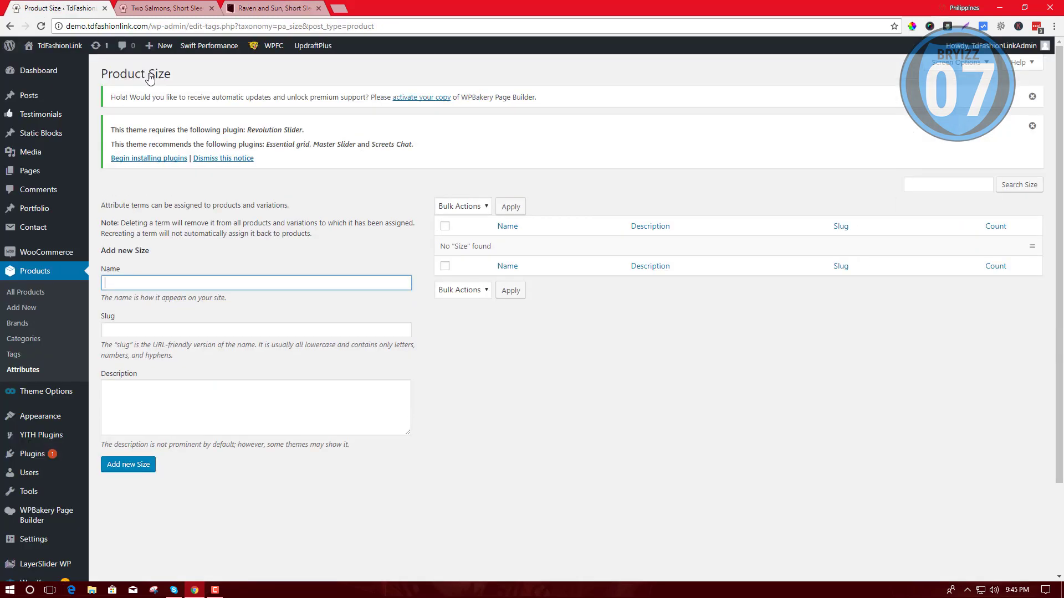
left_click(59, 8)
type("S")
left_click(201, 332)
type("small")
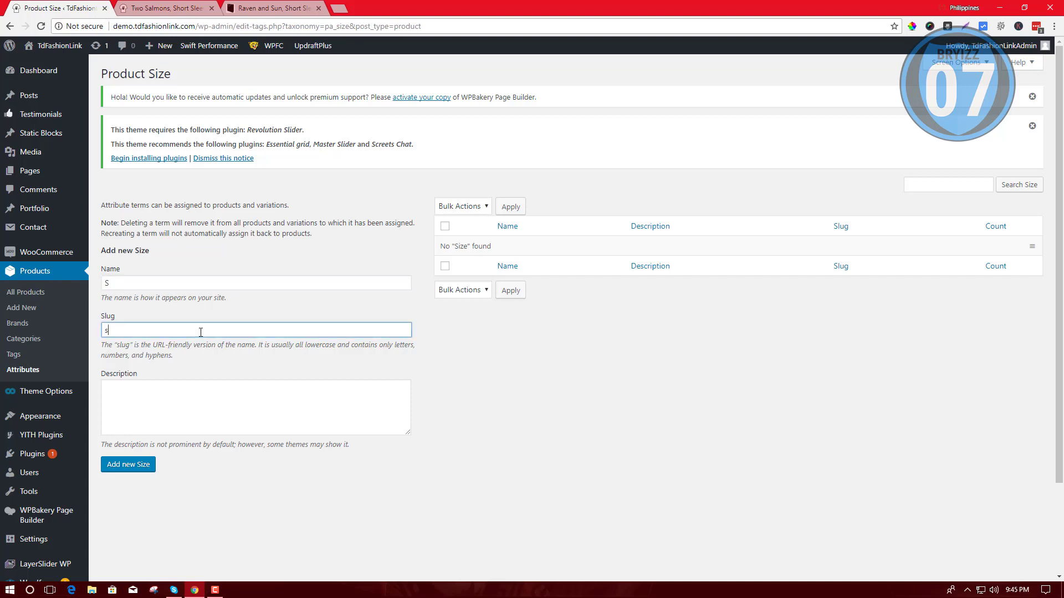
left_click(136, 466)
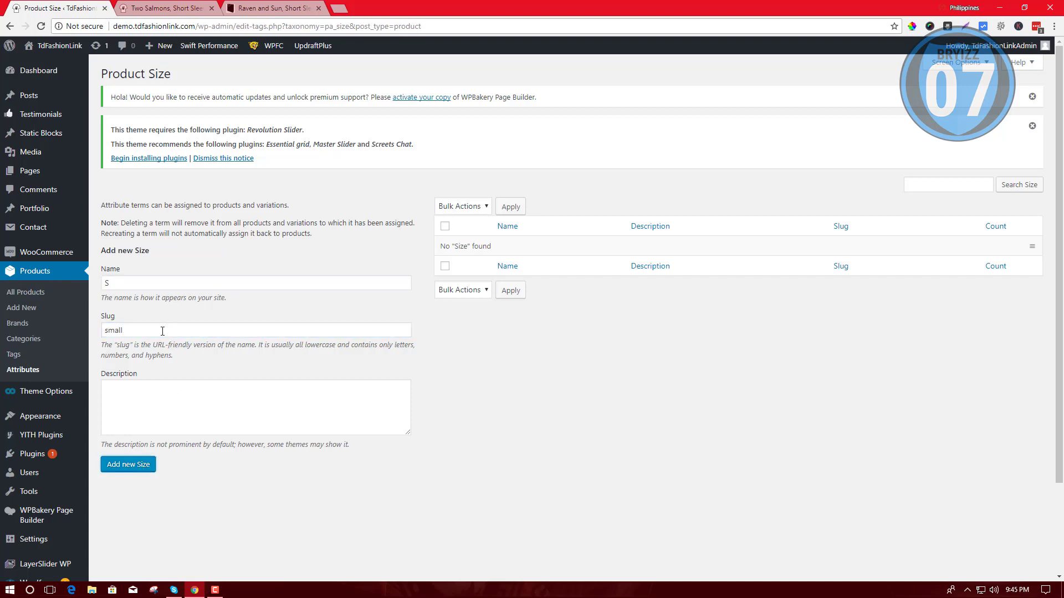
left_click(141, 288)
type("M")
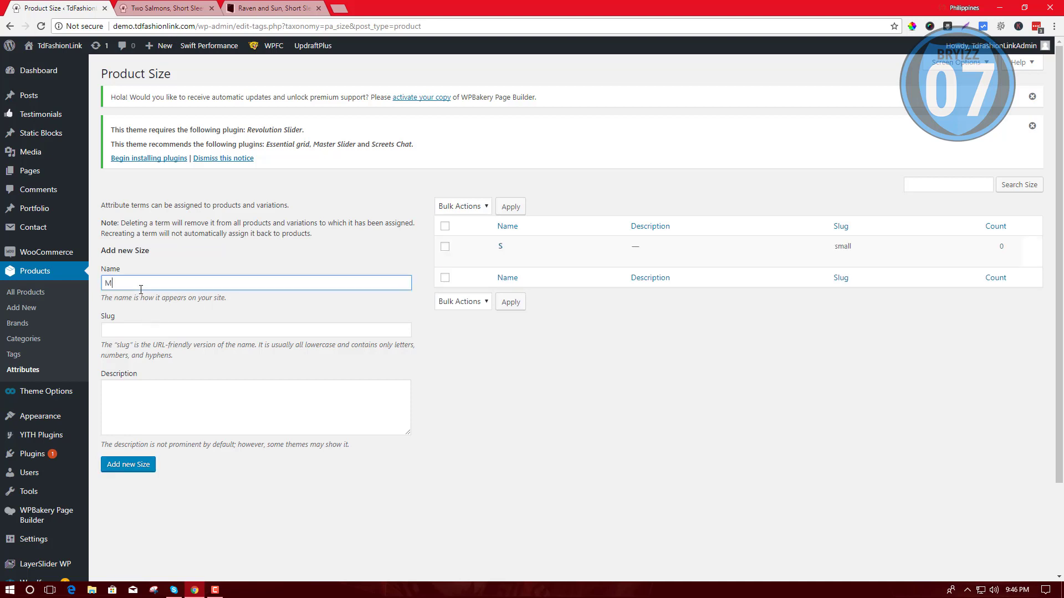
Step: Add the M and XL size terms with their medium and xtra-large slugs
left_click(128, 329)
type("medium")
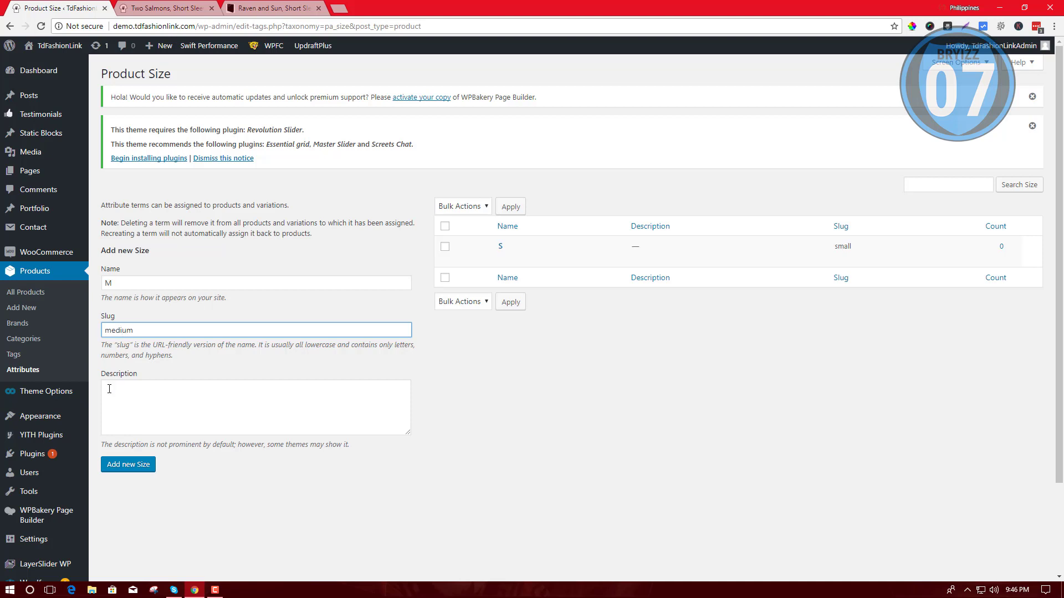
left_click(109, 468)
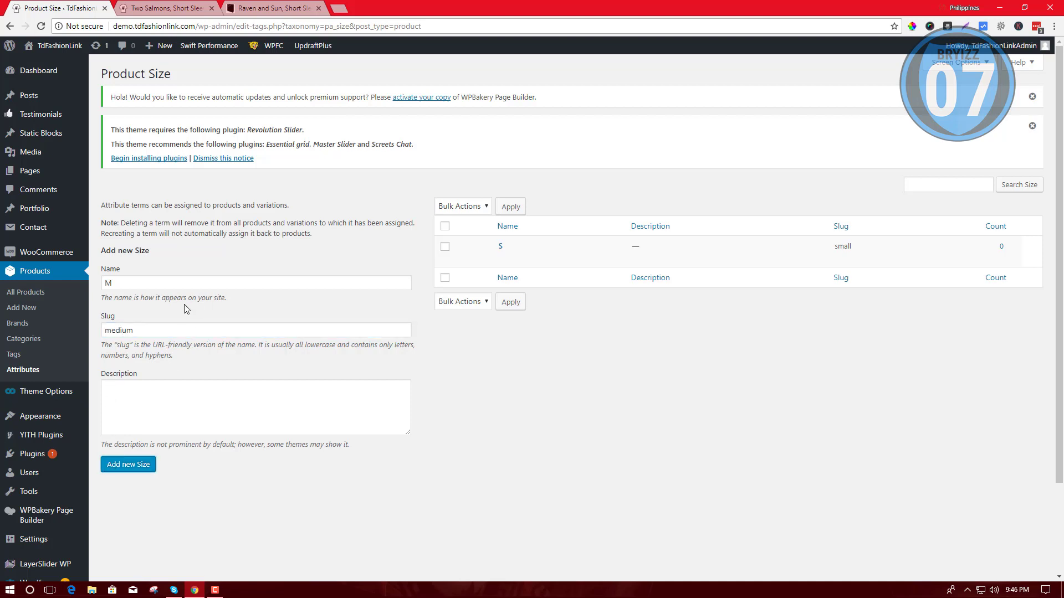
left_click(153, 285)
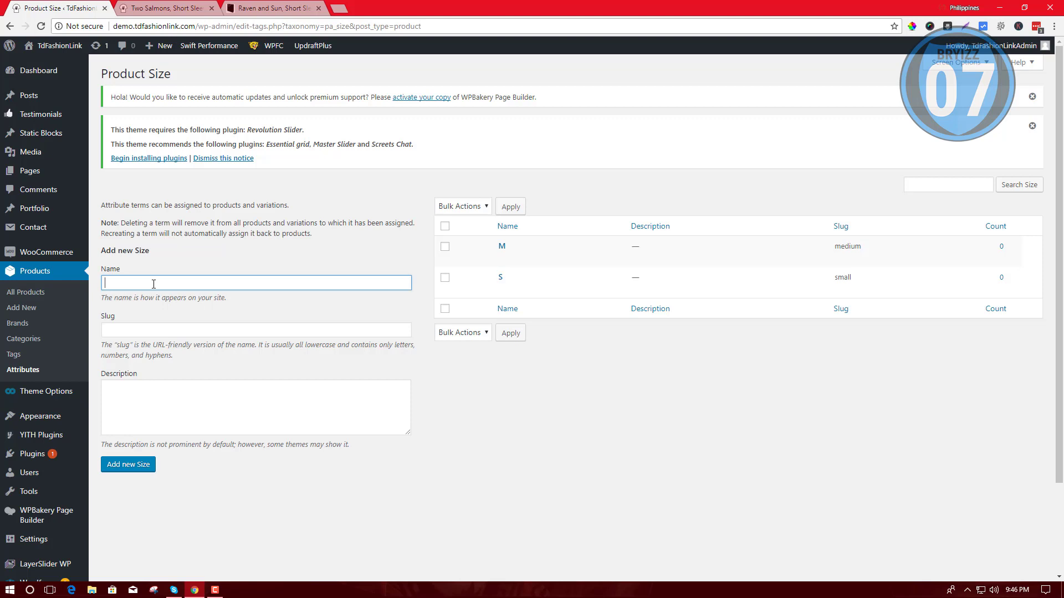
type("XL")
key("Tab")
type("xtra-large")
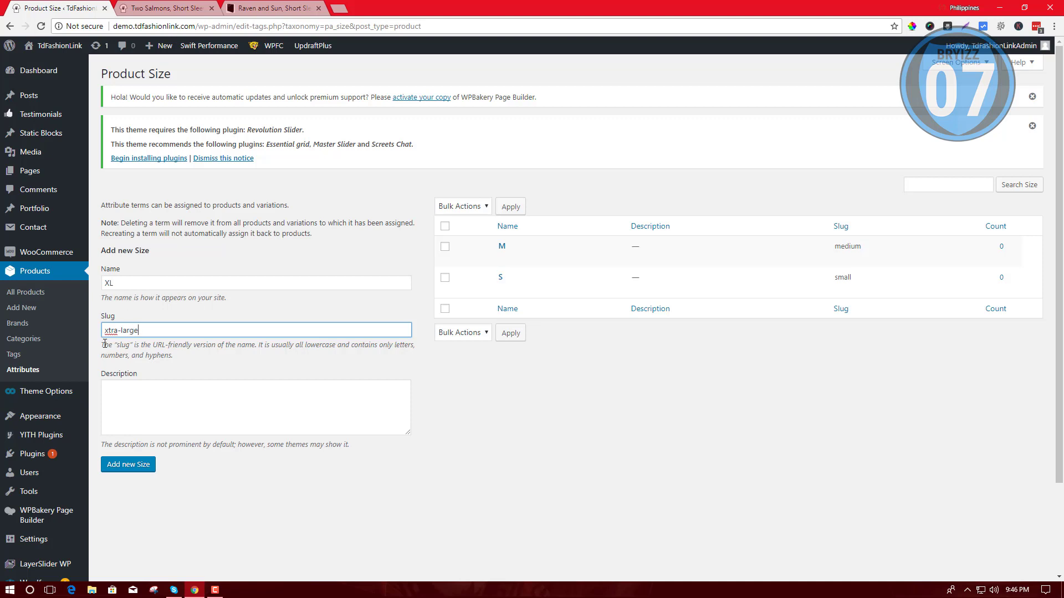
left_click(130, 471)
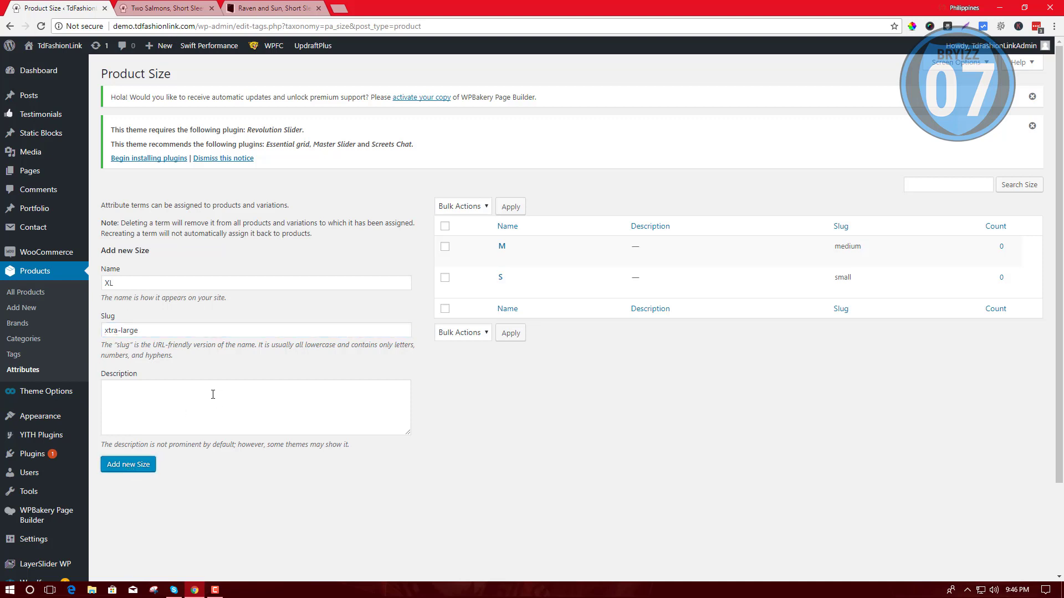
left_click(120, 284)
type("X")
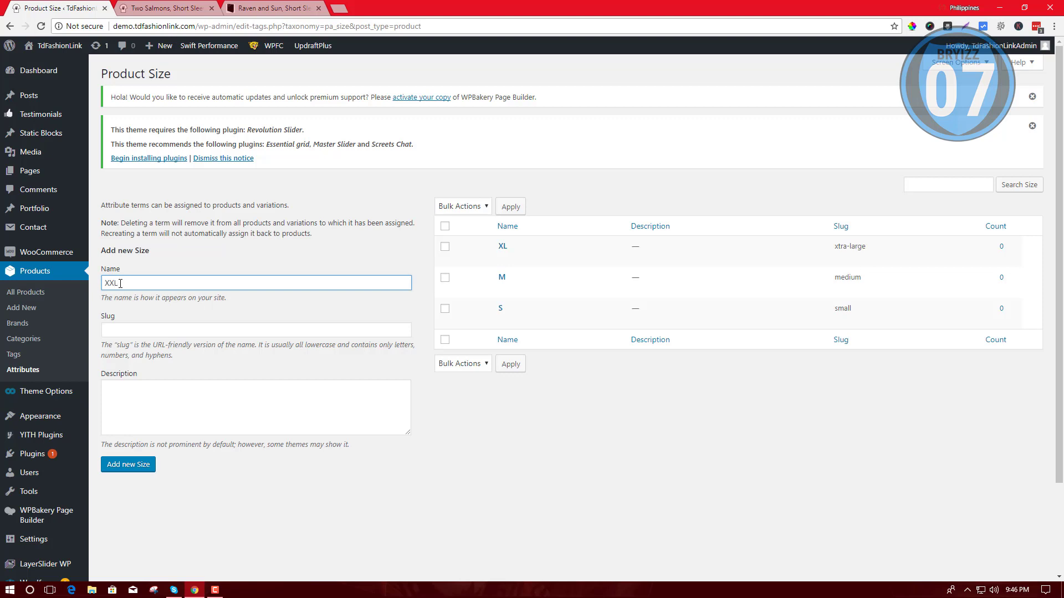
Step: Add the XXL and L size terms with their slugs
key("Tab")
type("xxl")
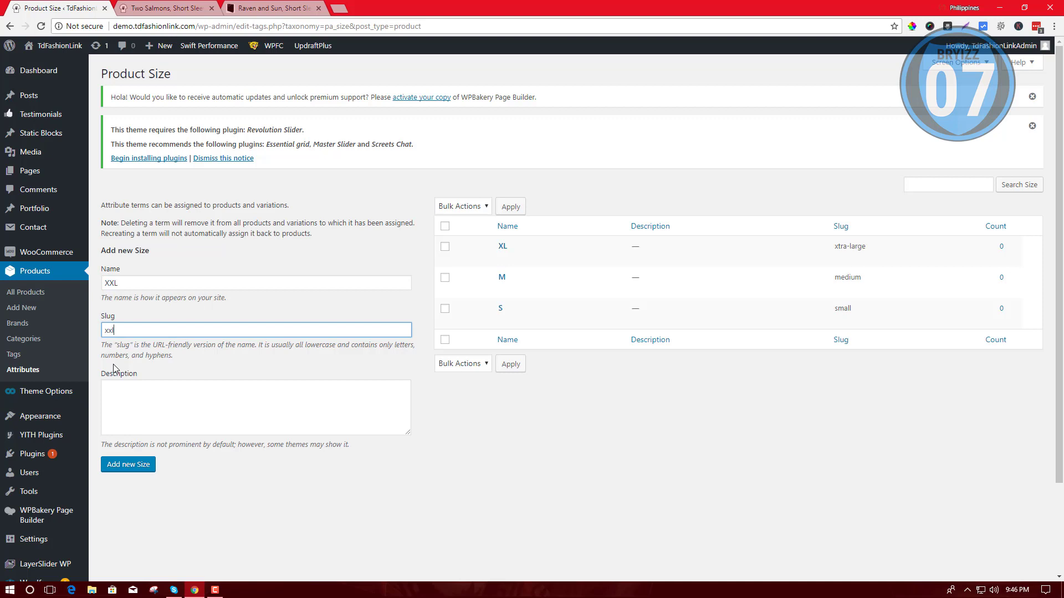
left_click(120, 463)
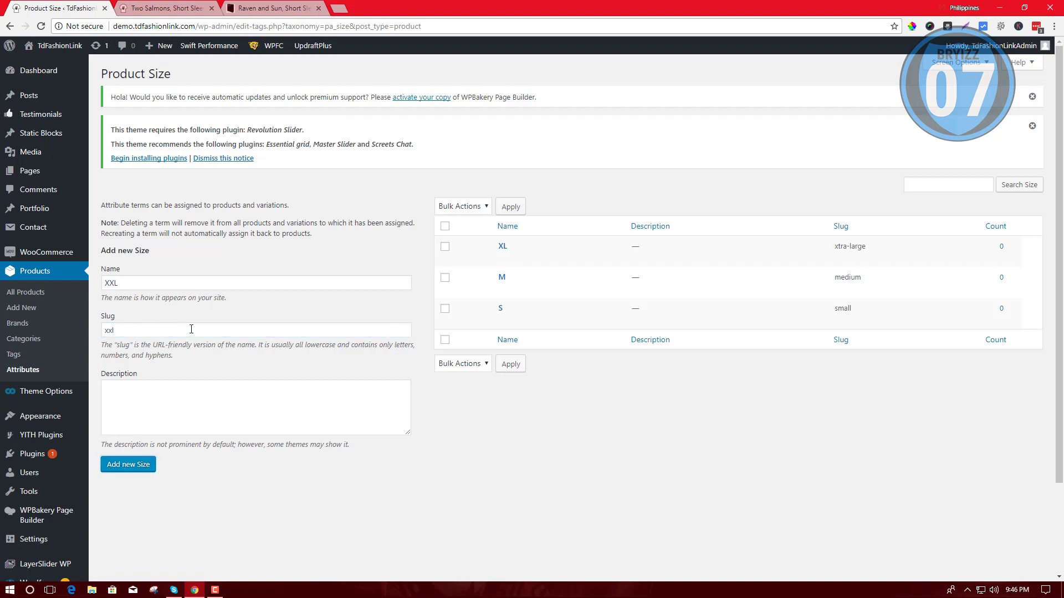
left_click(137, 286)
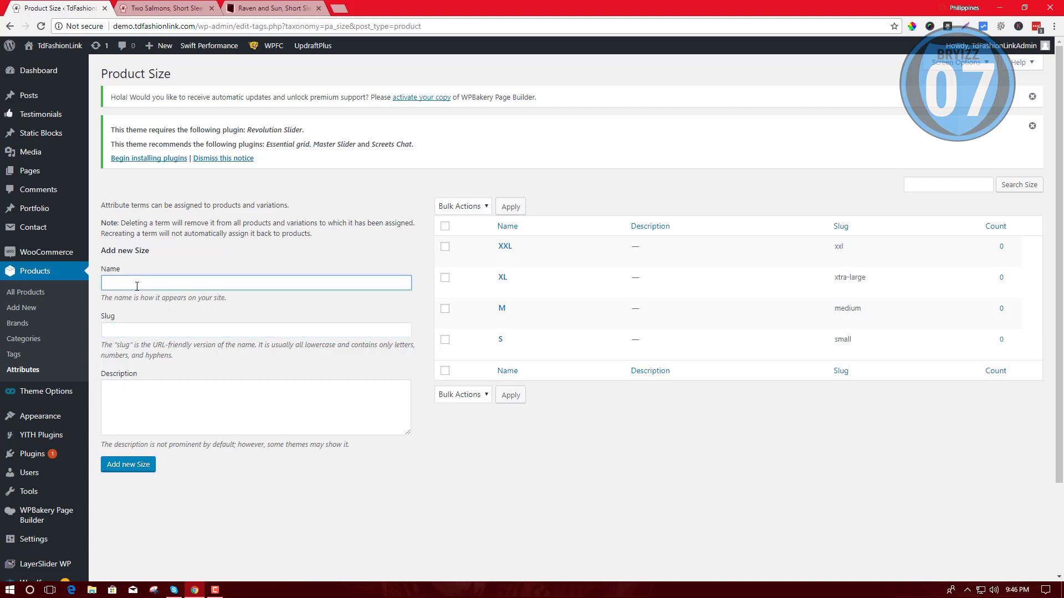
type("L")
left_click(142, 330)
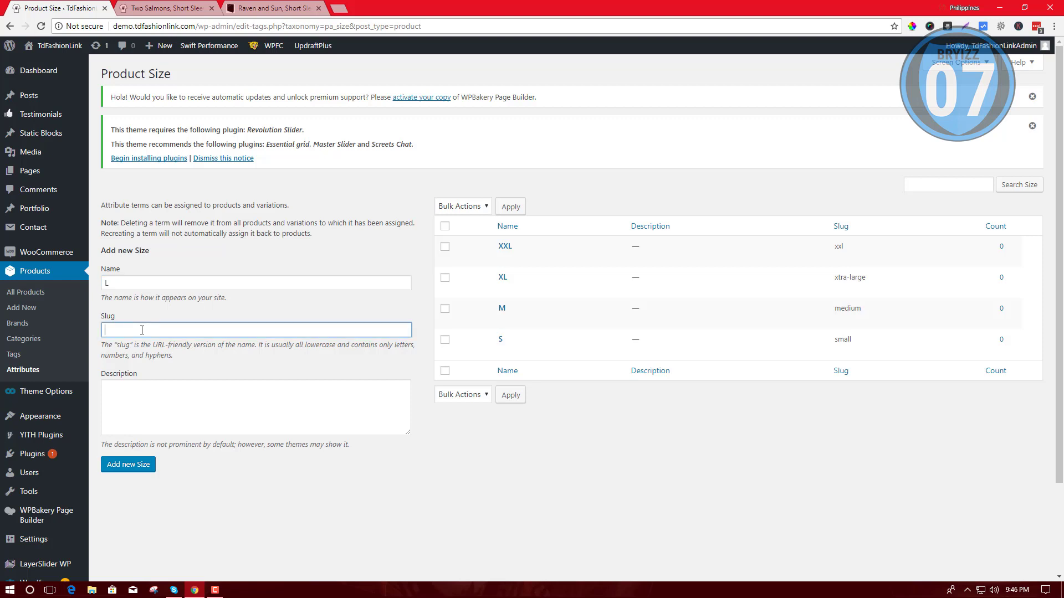
type("large")
left_click(124, 464)
scroll(1060, 287, "down", 1)
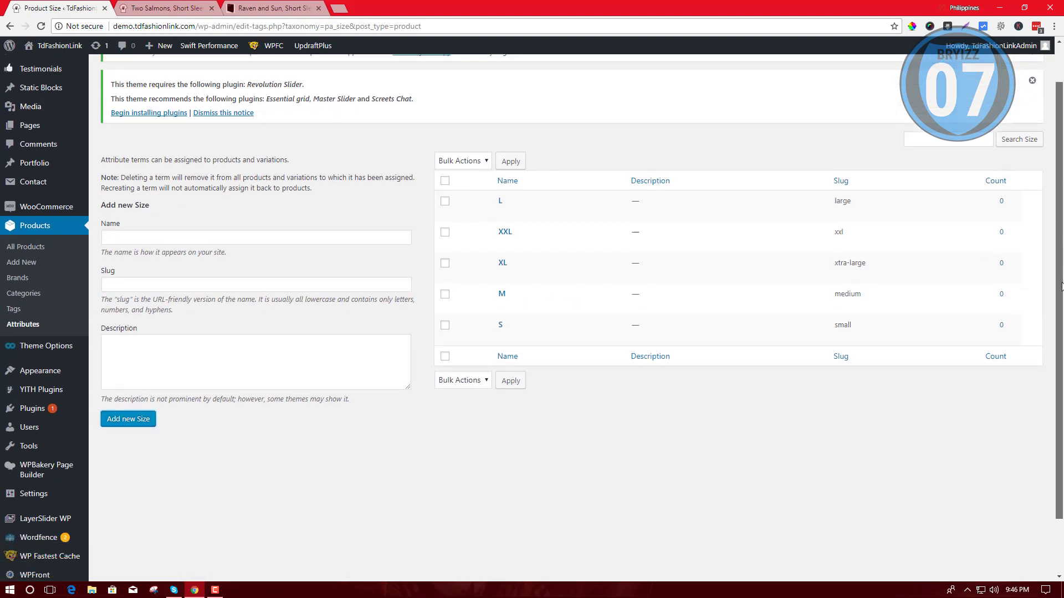
scroll(1061, 287, "up", 1)
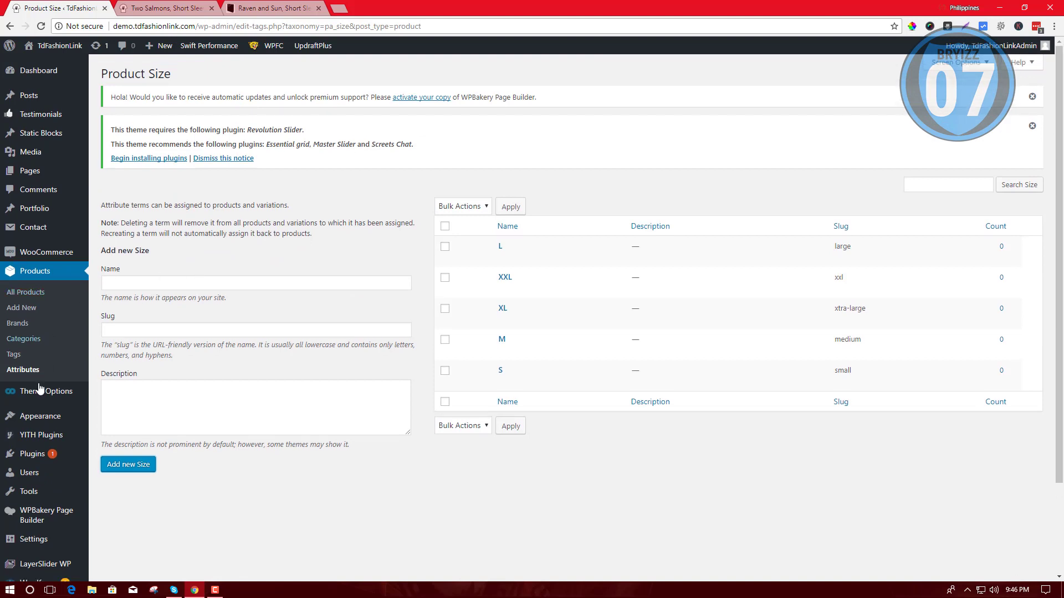
left_click(45, 372)
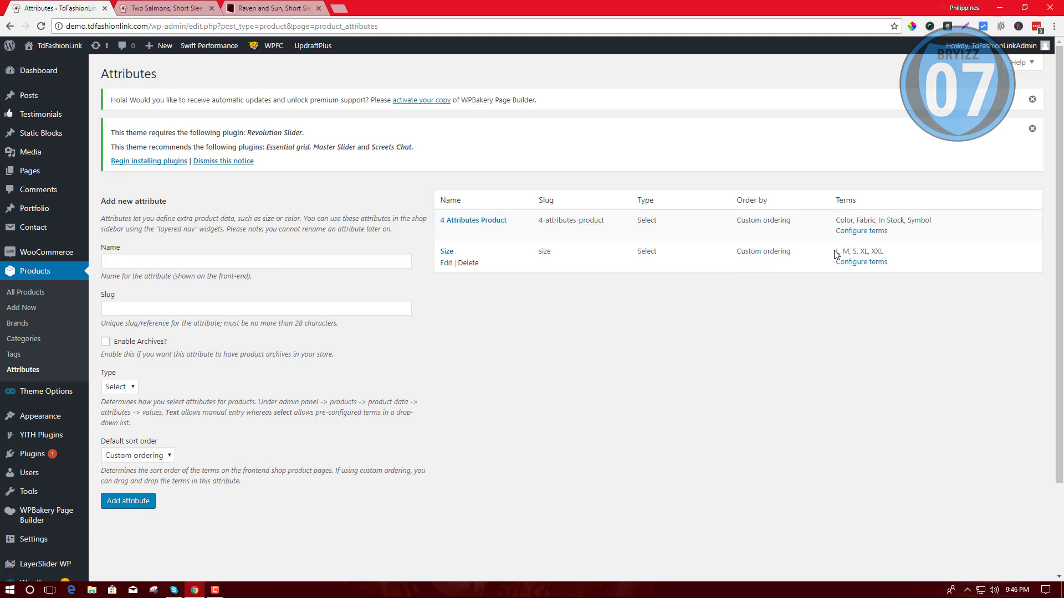
left_click_drag(835, 253, 886, 249)
left_click(838, 252)
double_click(845, 251)
left_click(857, 264)
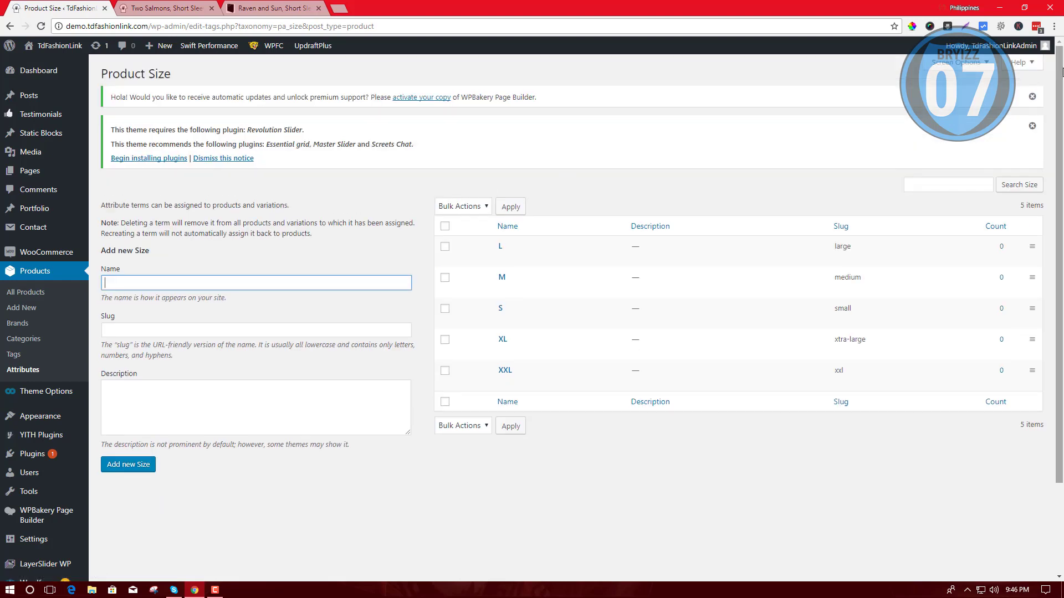
mouse_move(1059, 74)
left_mouse_down()
mouse_move(1060, 102)
mouse_move(615, 277)
left_mouse_up()
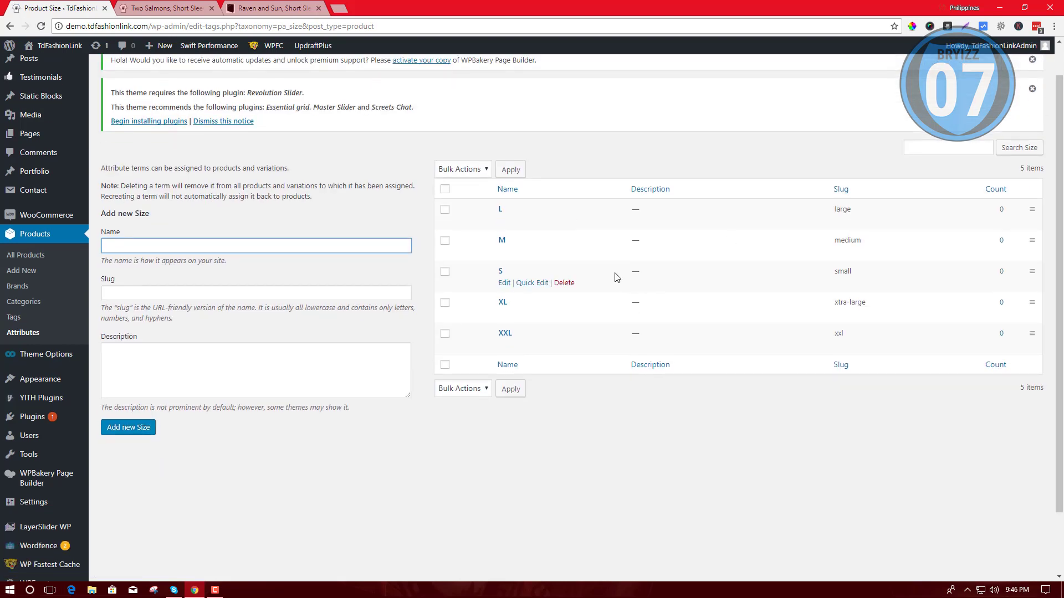
left_click(482, 280)
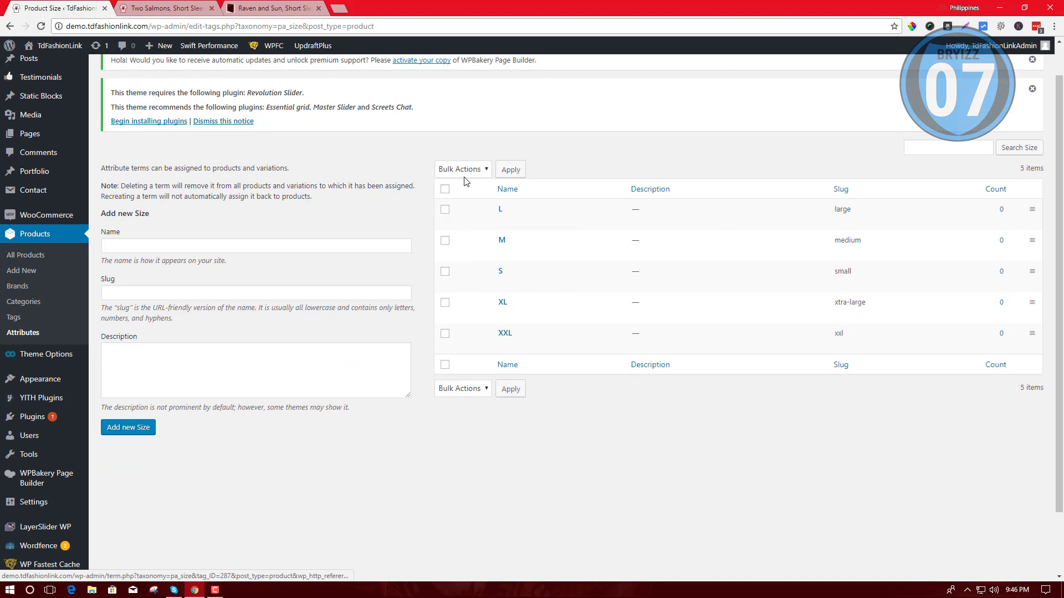
left_click_drag(481, 290, 490, 200)
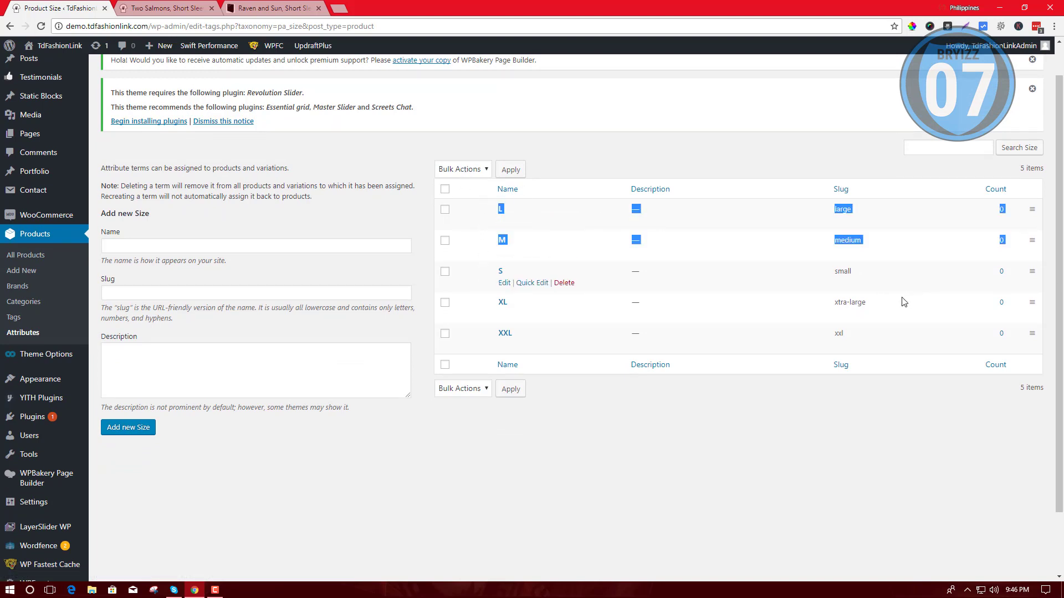
left_click(713, 435)
mouse_move(582, 302)
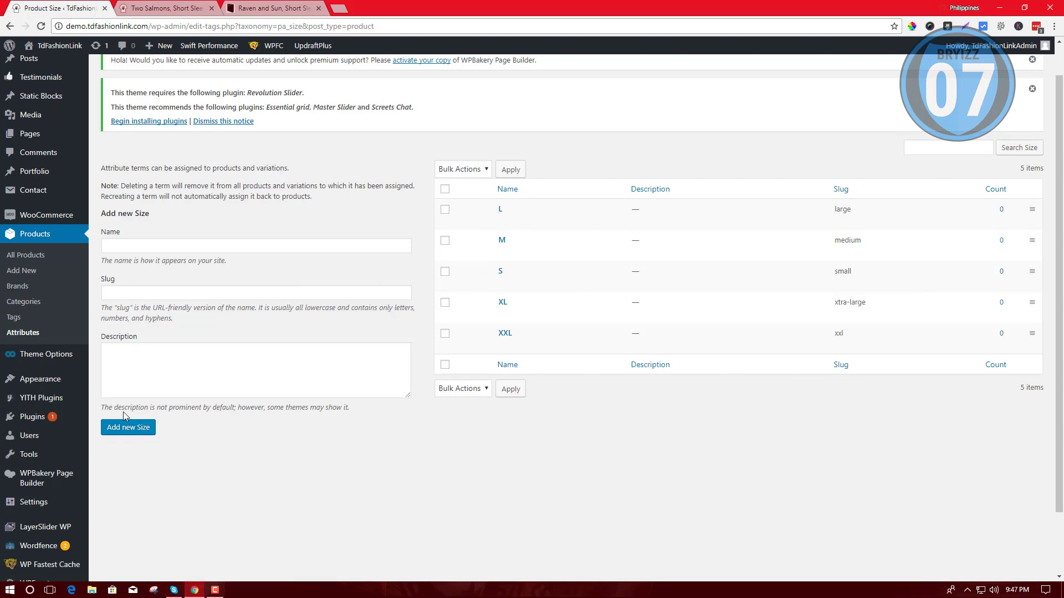
Step: From All Products, open the Raven Wool Vest's edit link in a new tab
left_click(25, 258)
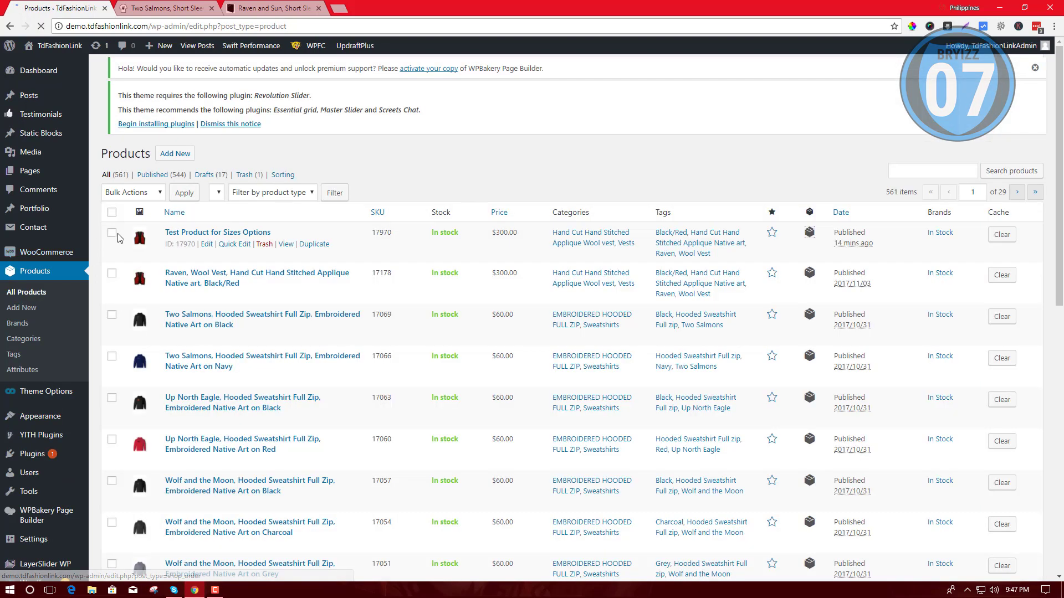
left_click_drag(1061, 181, 1062, 187)
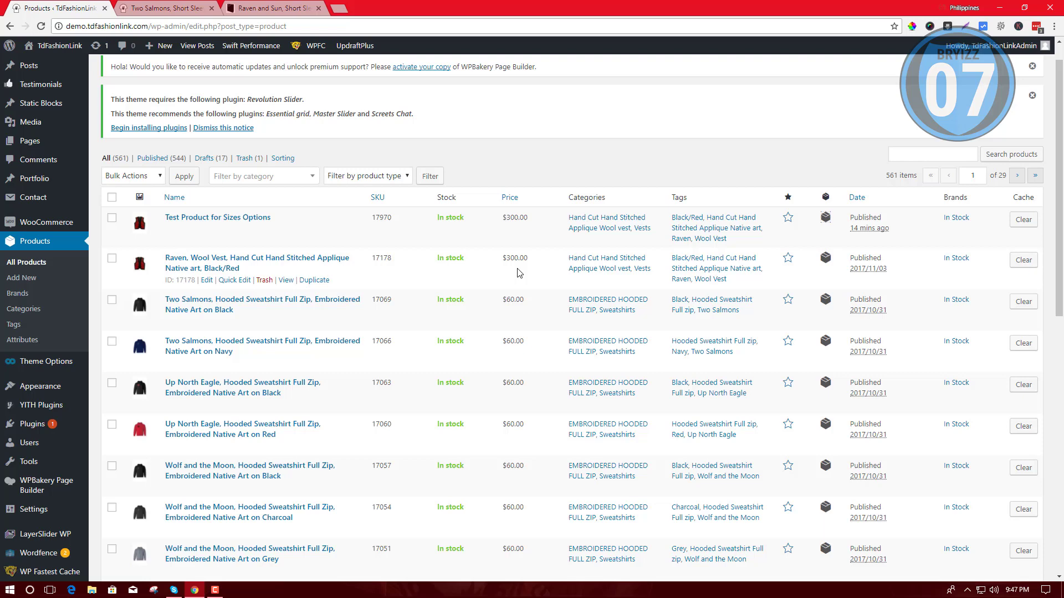
mouse_move(266, 278)
right_click(210, 283)
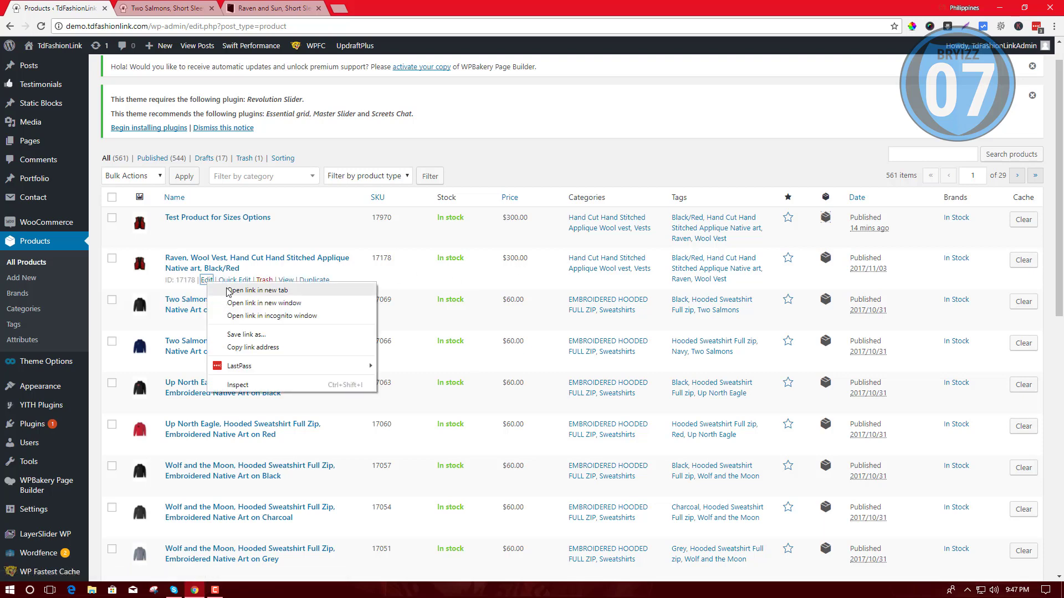
left_click(226, 290)
Step: Set the Raven Wool Vest's product type to Variable product and reveal its fixed-price rules
left_click(171, 8)
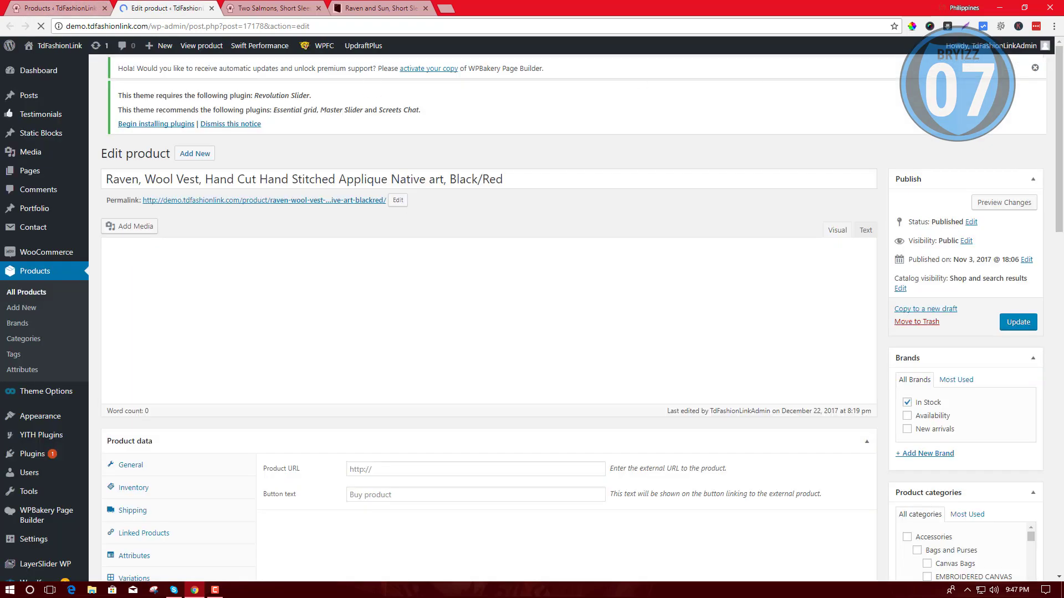
left_click_drag(1060, 116, 1059, 133)
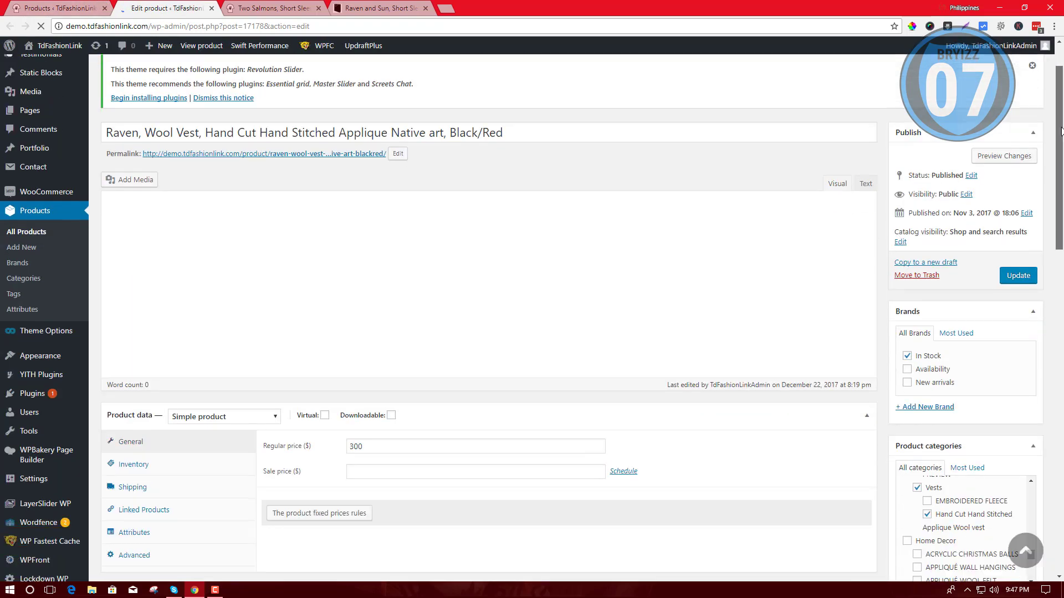
scroll(400, 223, "down", 3)
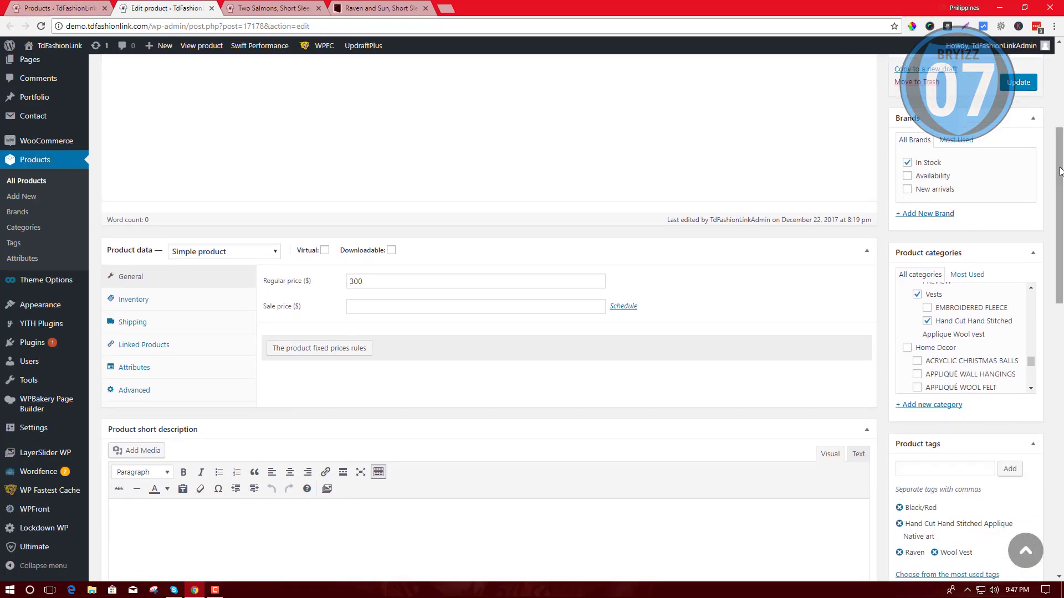
scroll(382, 383, "up", 3)
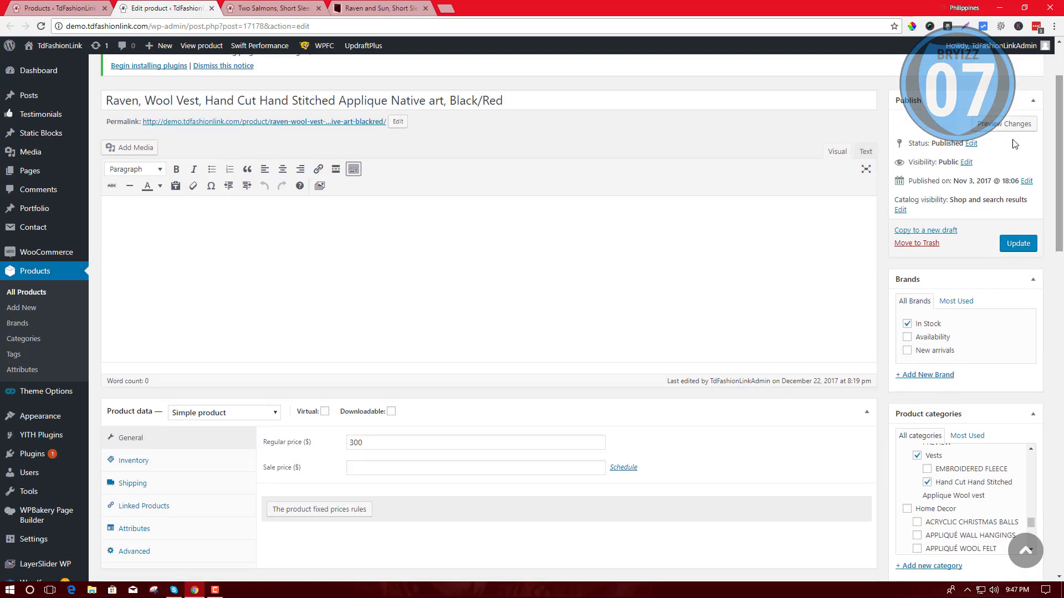
scroll(382, 383, "down", 3)
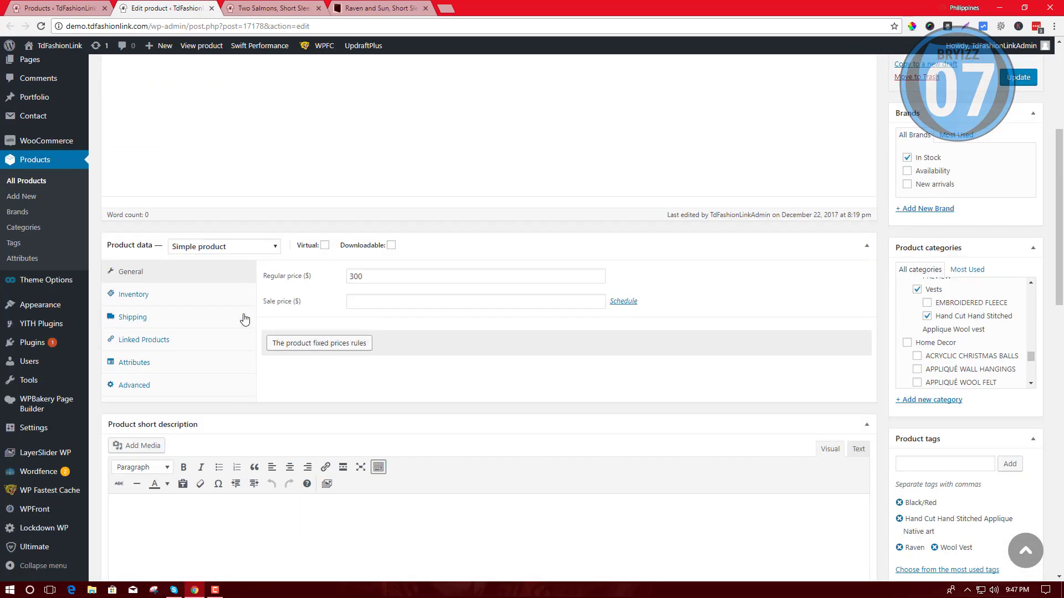
left_click(227, 254)
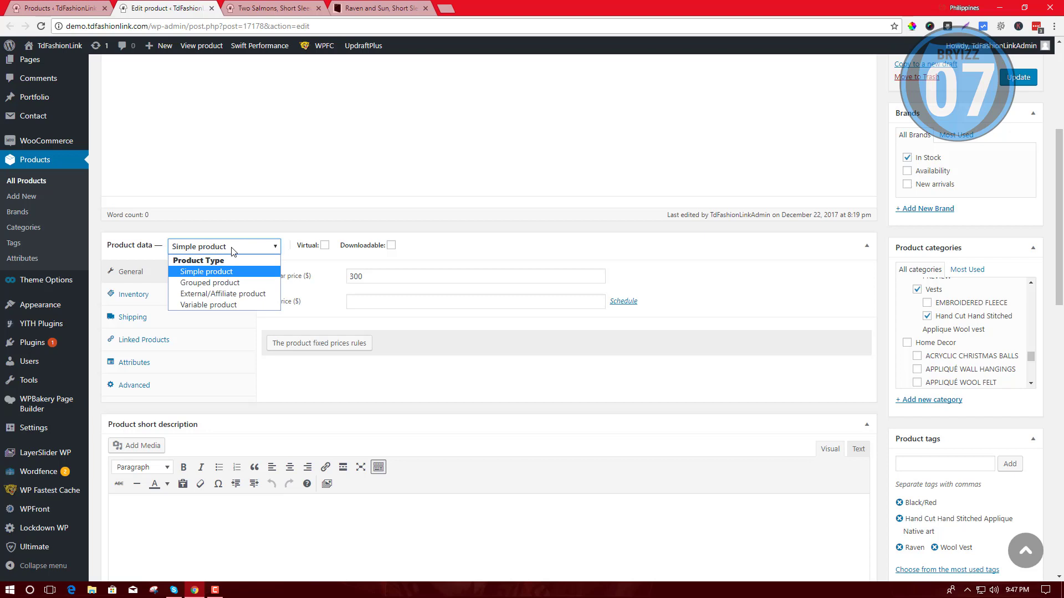
left_click(231, 307)
scroll(383, 366, "down", 1)
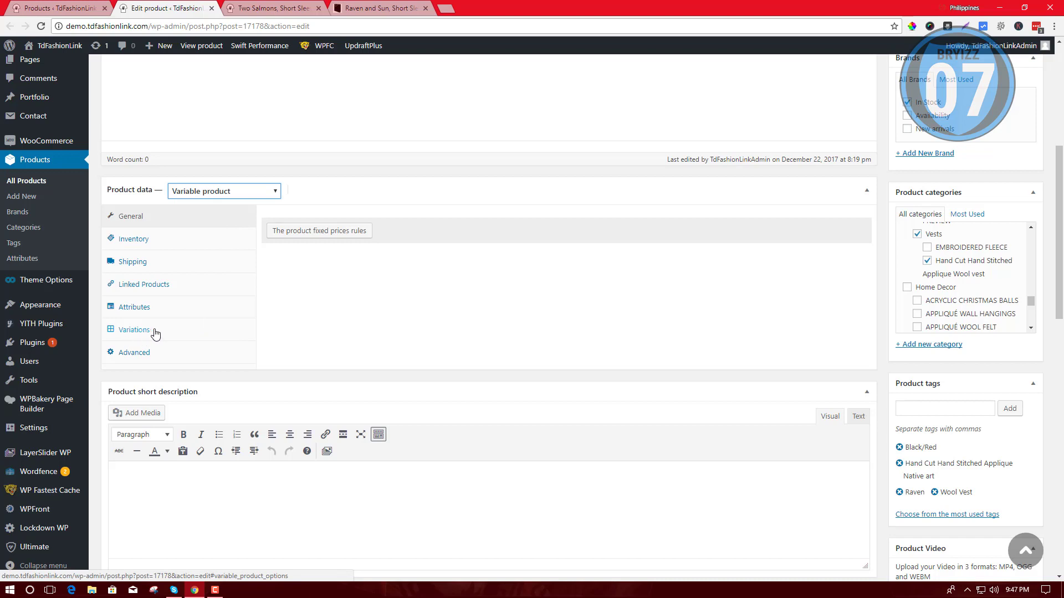
left_click(306, 237)
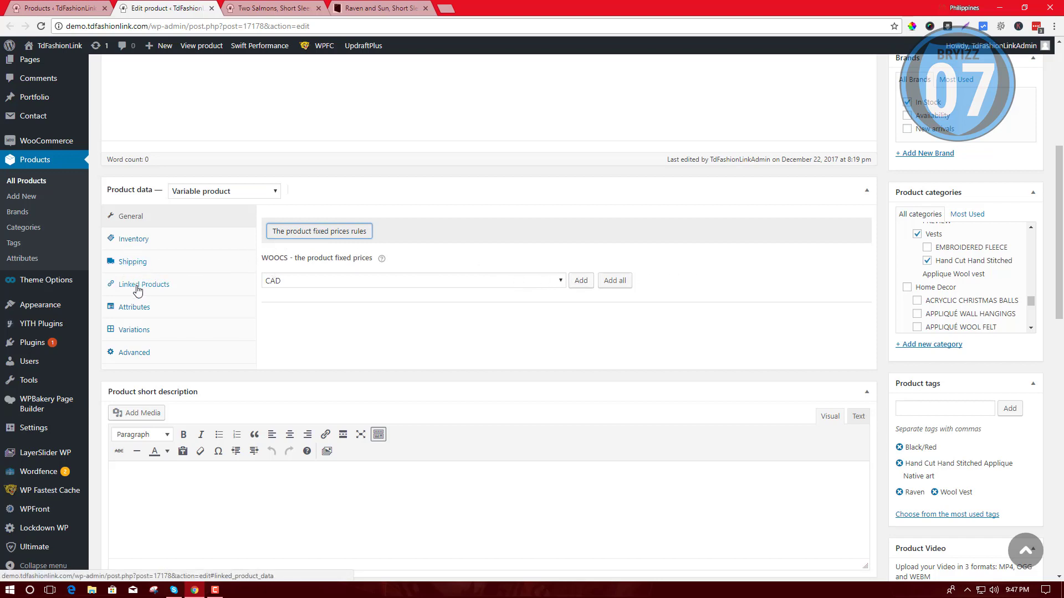
Step: Enable 'Used for variations' on the vest's Size attribute (S | M | L | XL | XXL) and save attributes
left_click(139, 308)
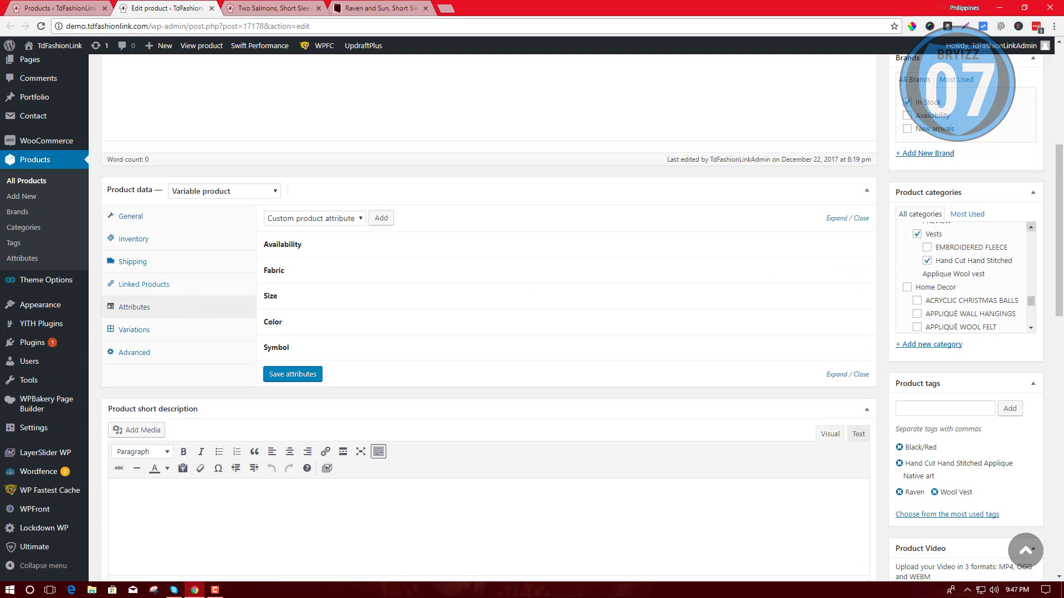
scroll(1059, 233, "down", 1)
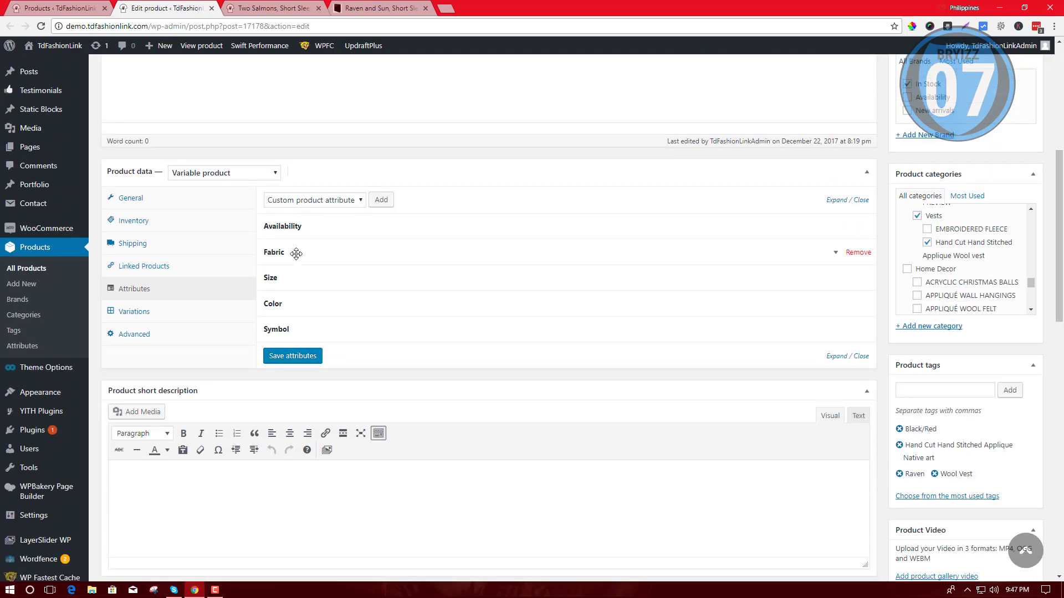
mouse_move(499, 278)
left_click(672, 275)
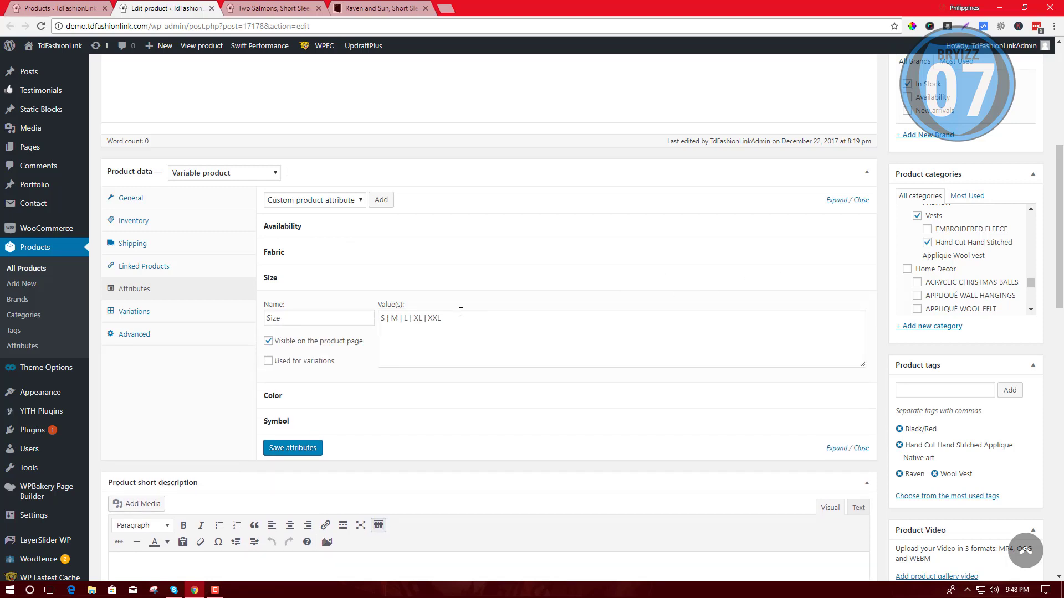
left_click(319, 202)
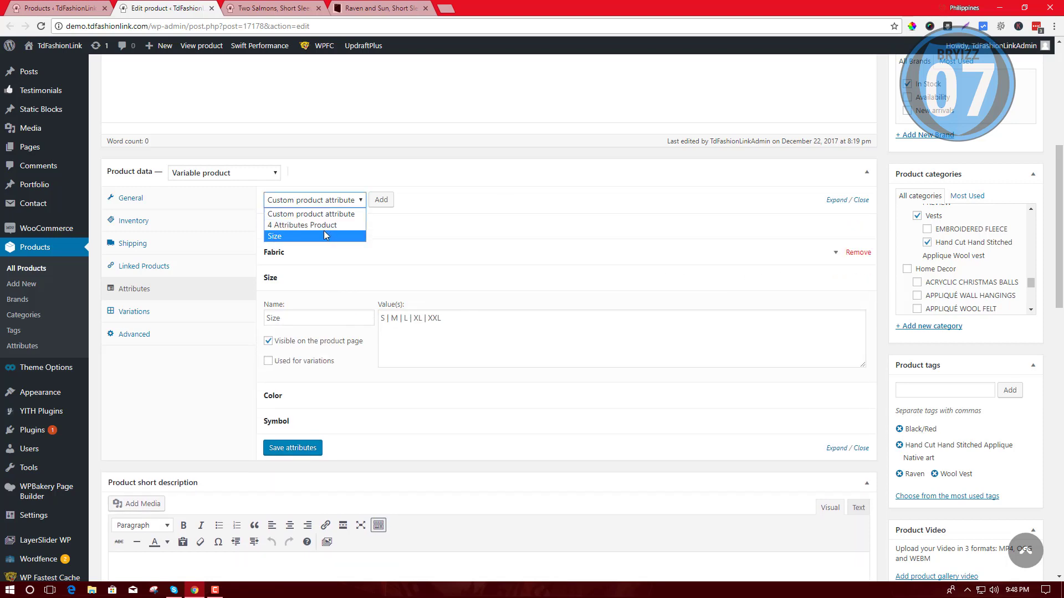
left_click(442, 206)
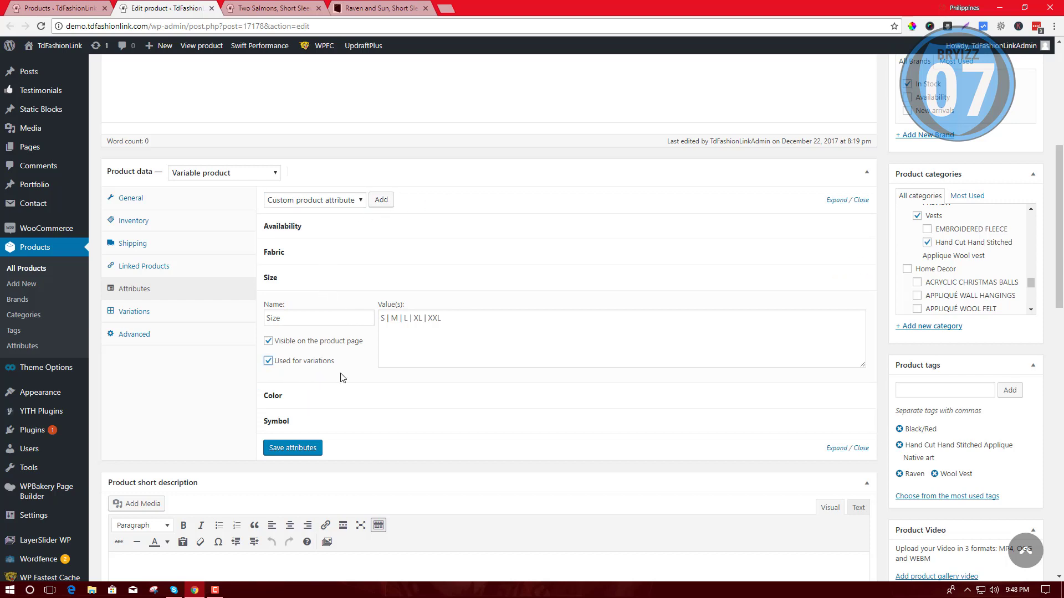
left_click(291, 447)
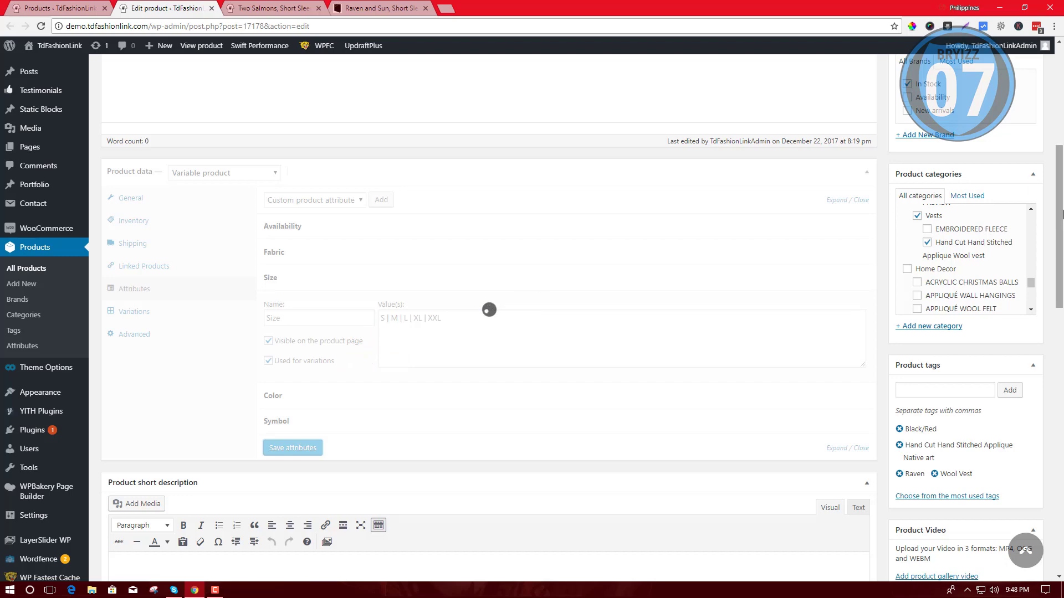
scroll(532, 332, "down", 2)
scroll(532, 333, "up", 2)
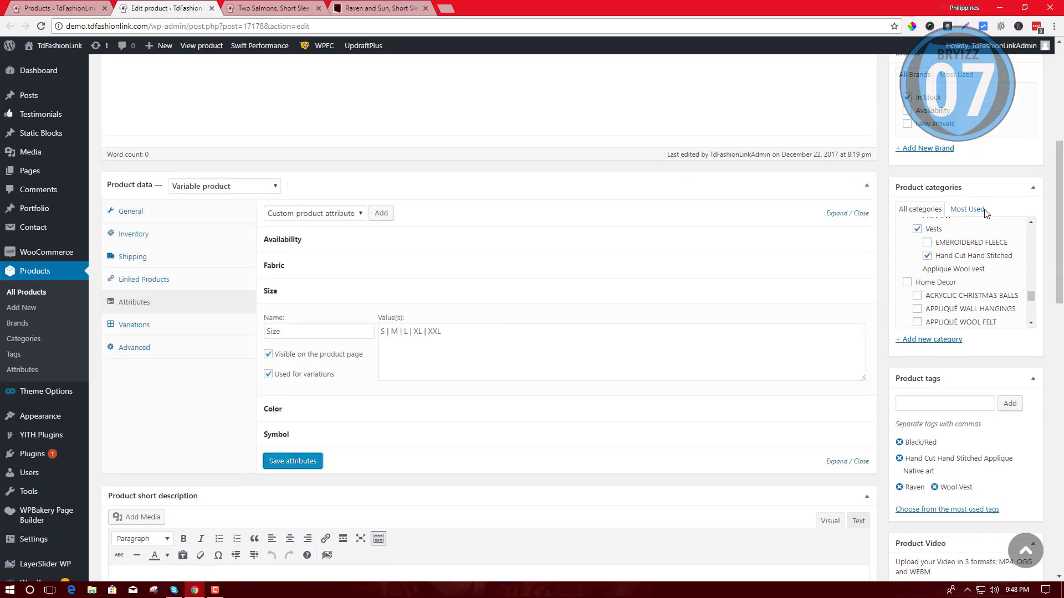
Step: Run 'Create variations from all attributes' to add five Size variations to the vest
left_click(130, 326)
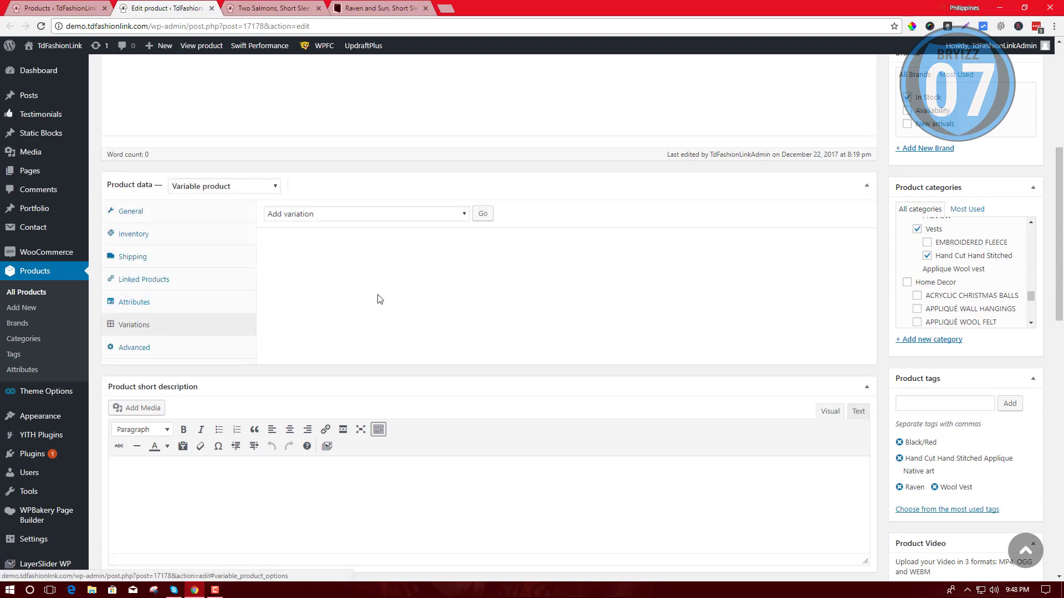
left_click(401, 213)
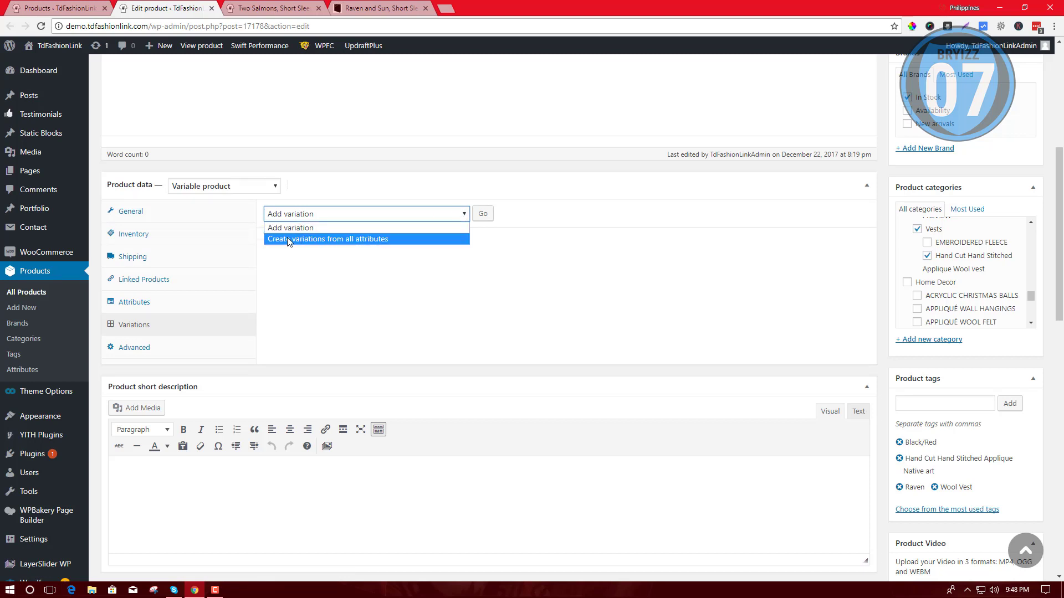
left_click(388, 241)
left_click(482, 214)
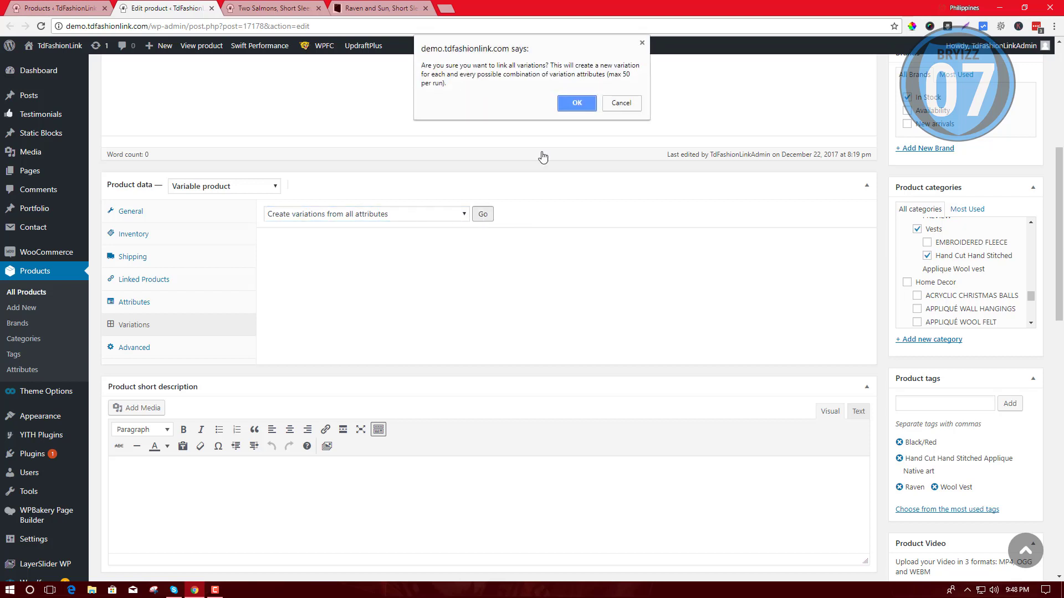
left_click(586, 109)
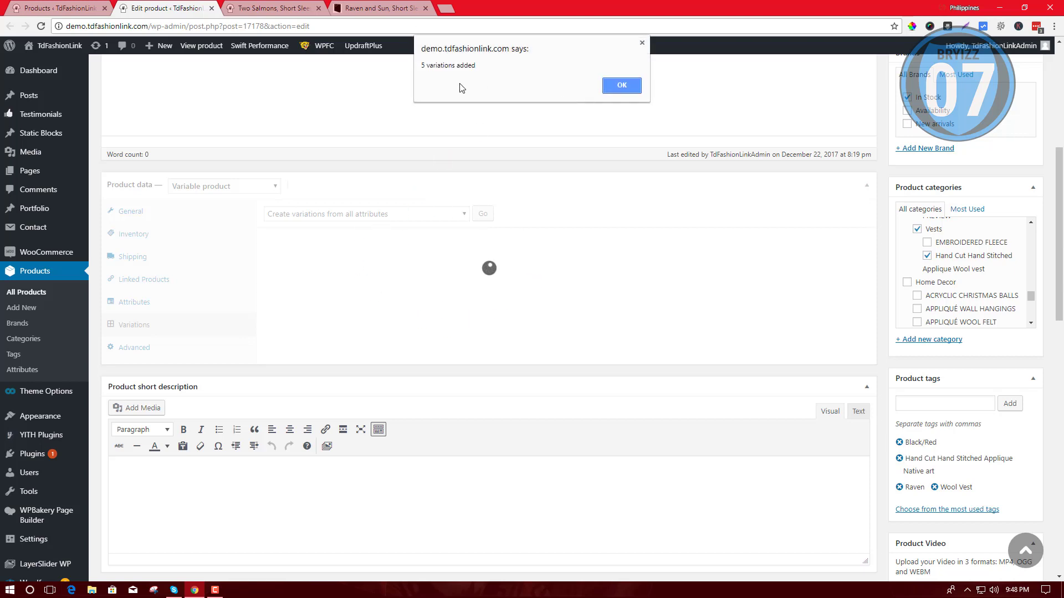
Step: Edit the regular price of the S and M variations
left_click(619, 83)
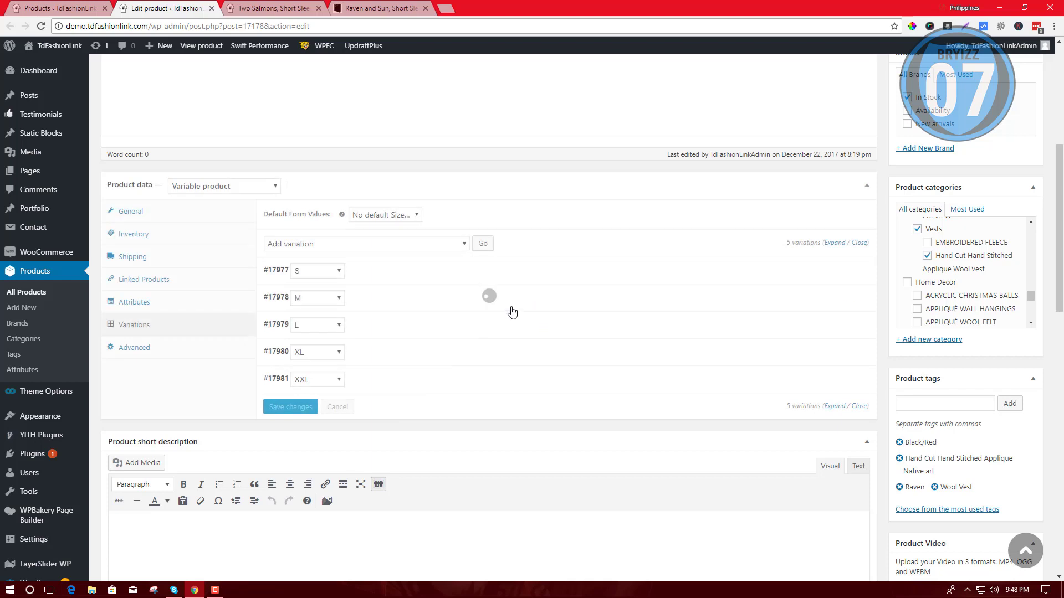
left_click(834, 277)
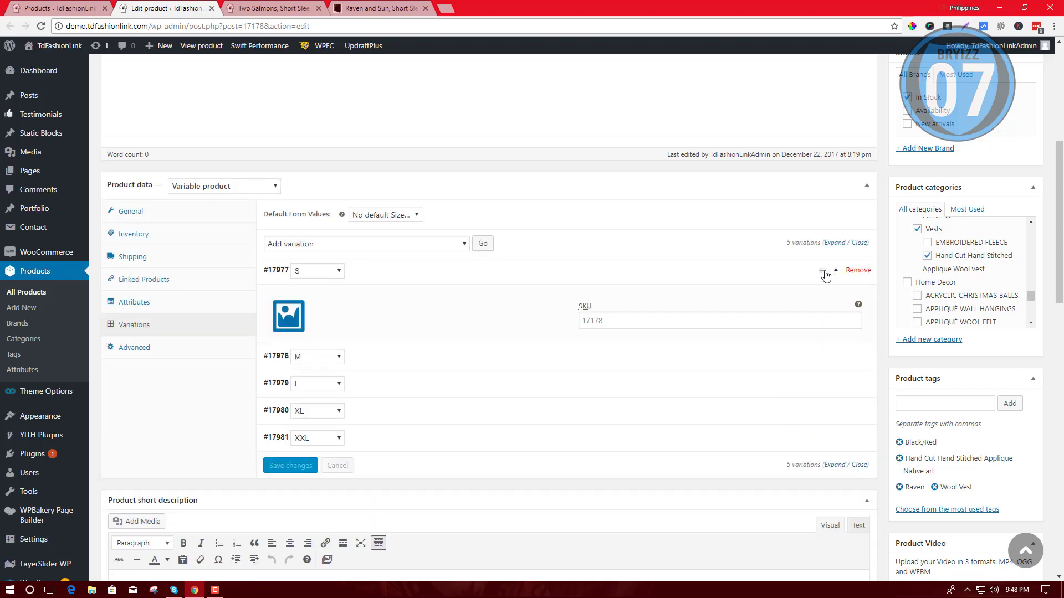
scroll(382, 327, "down", 1)
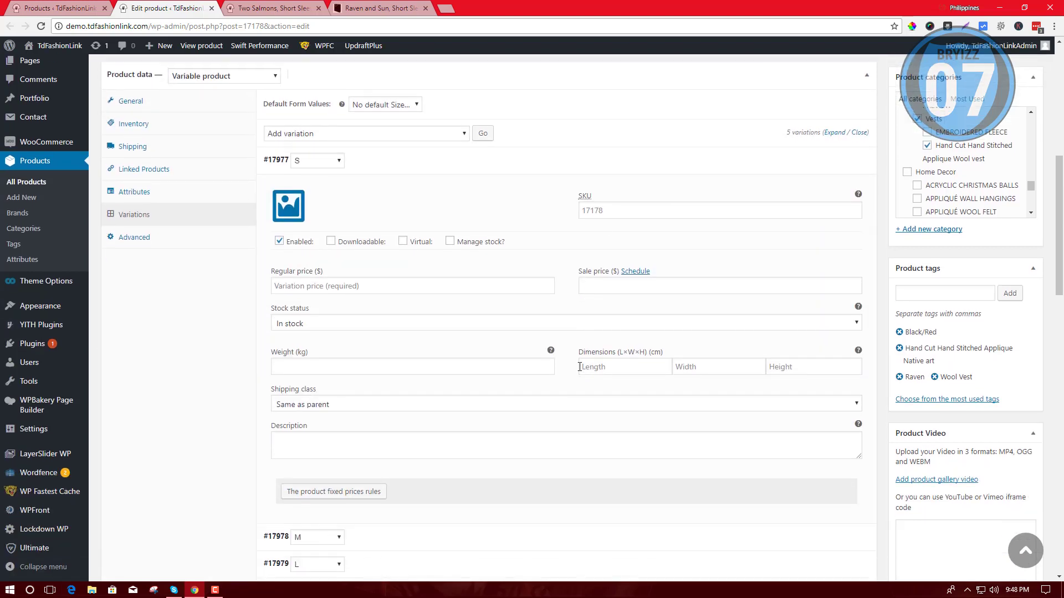
left_click(319, 286)
type("300")
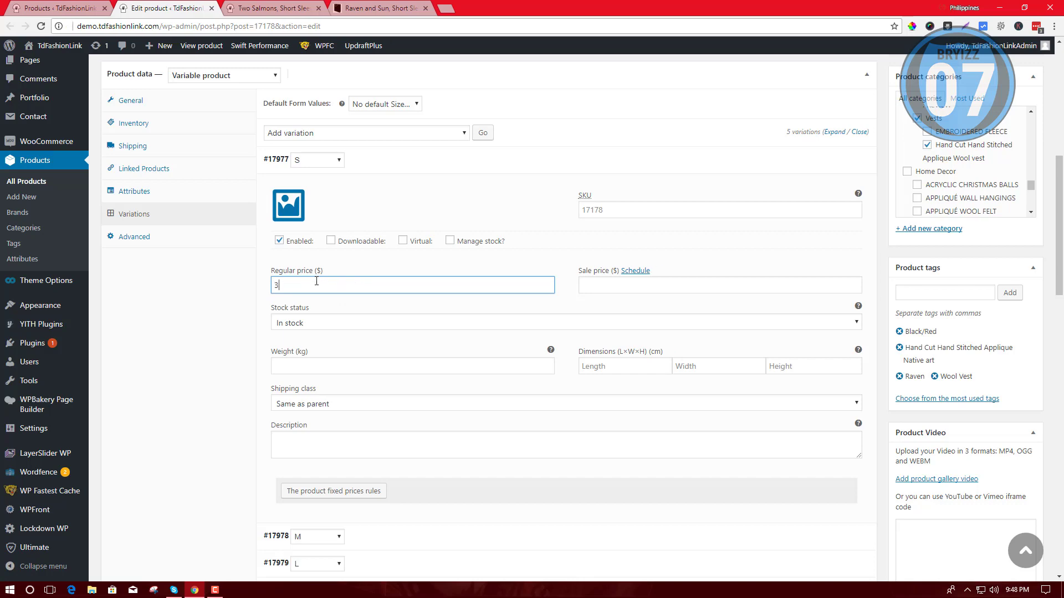
left_click(40, 7)
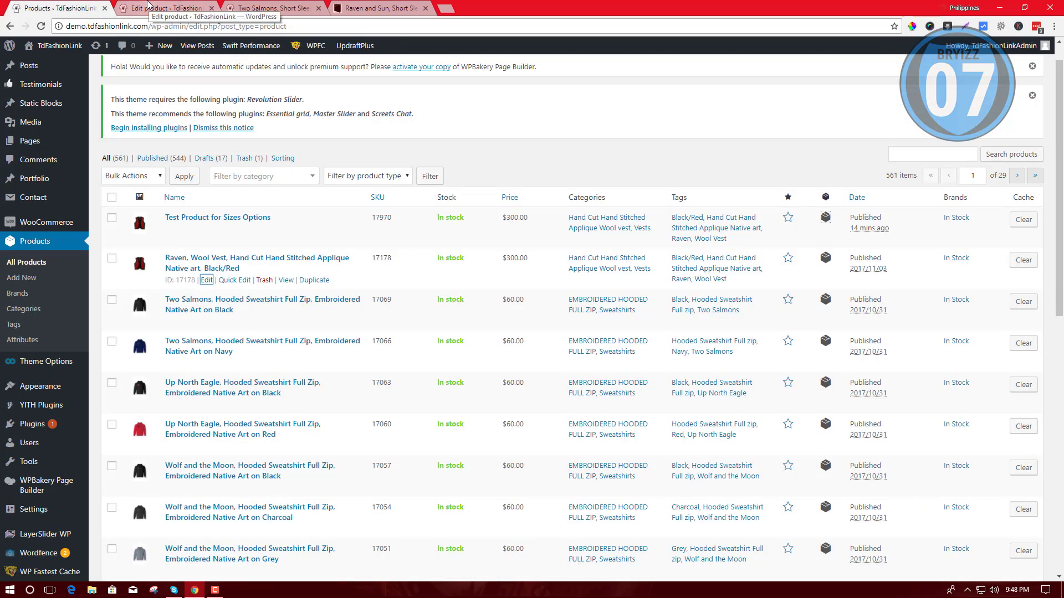
left_click(177, 8)
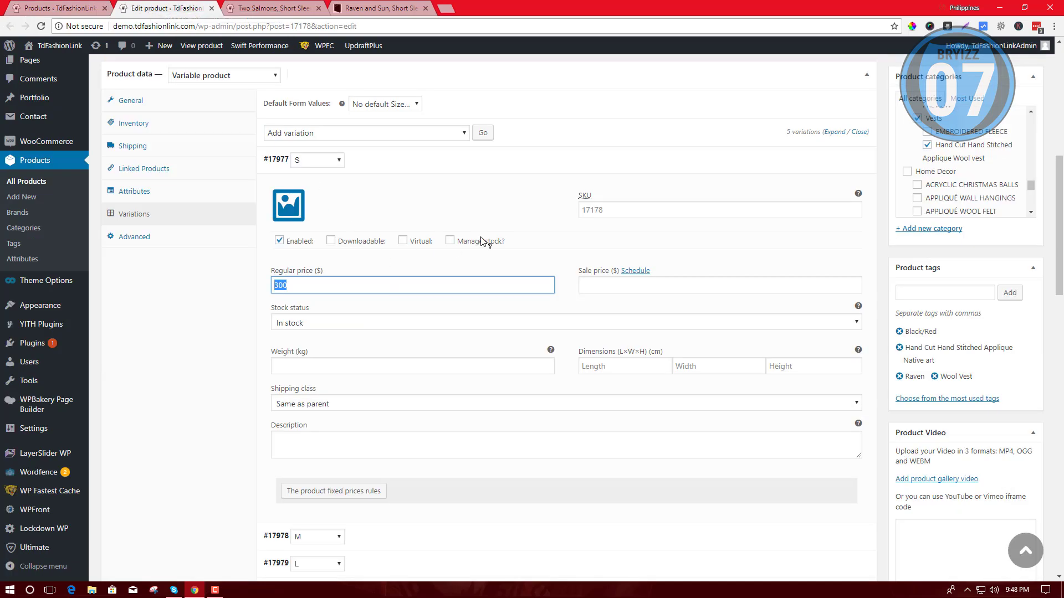
left_click(471, 167)
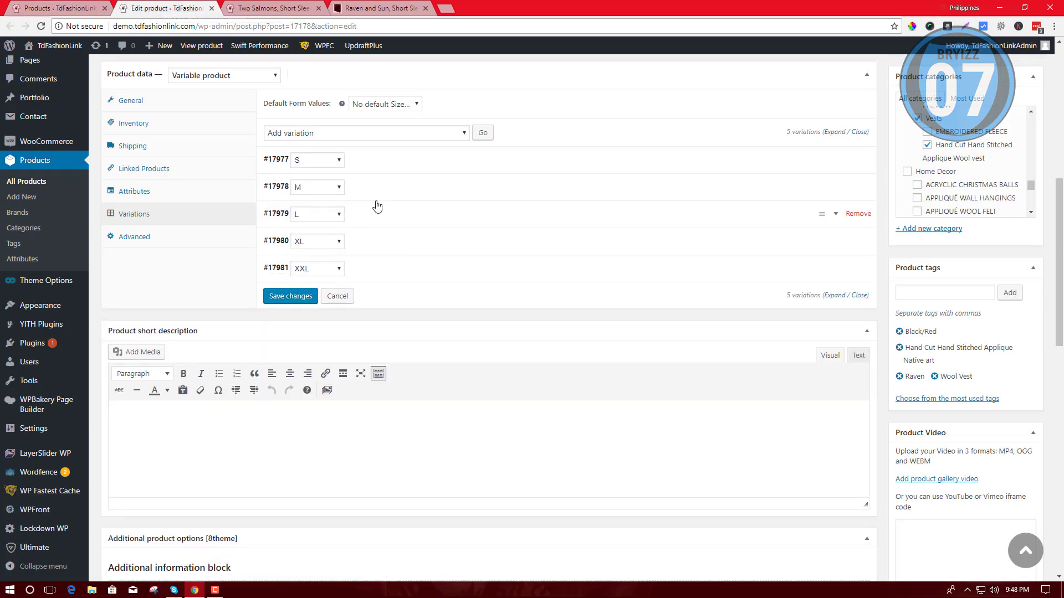
left_click(384, 194)
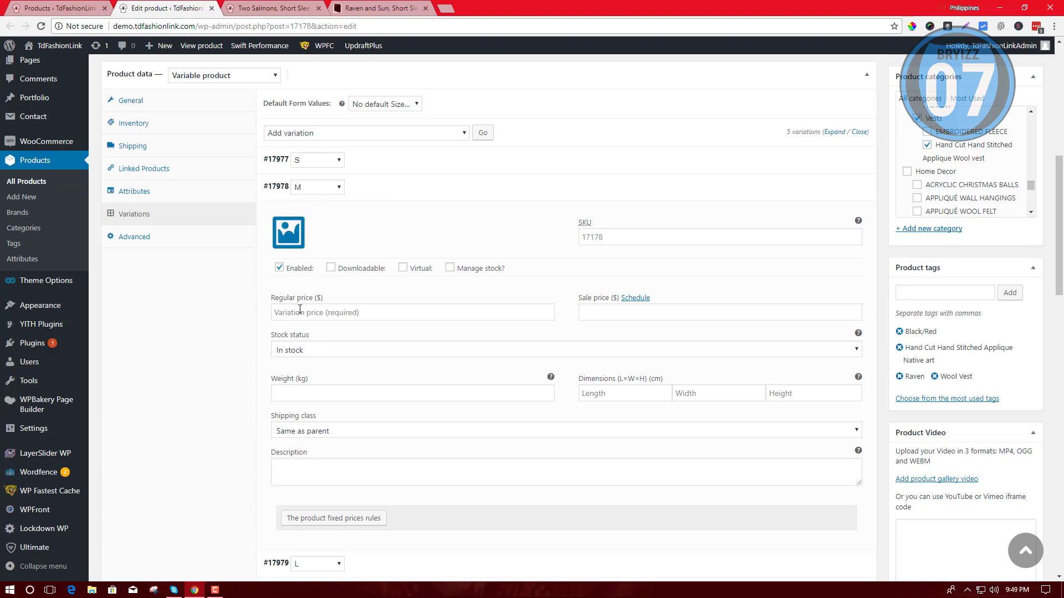
left_click(300, 311)
type("300")
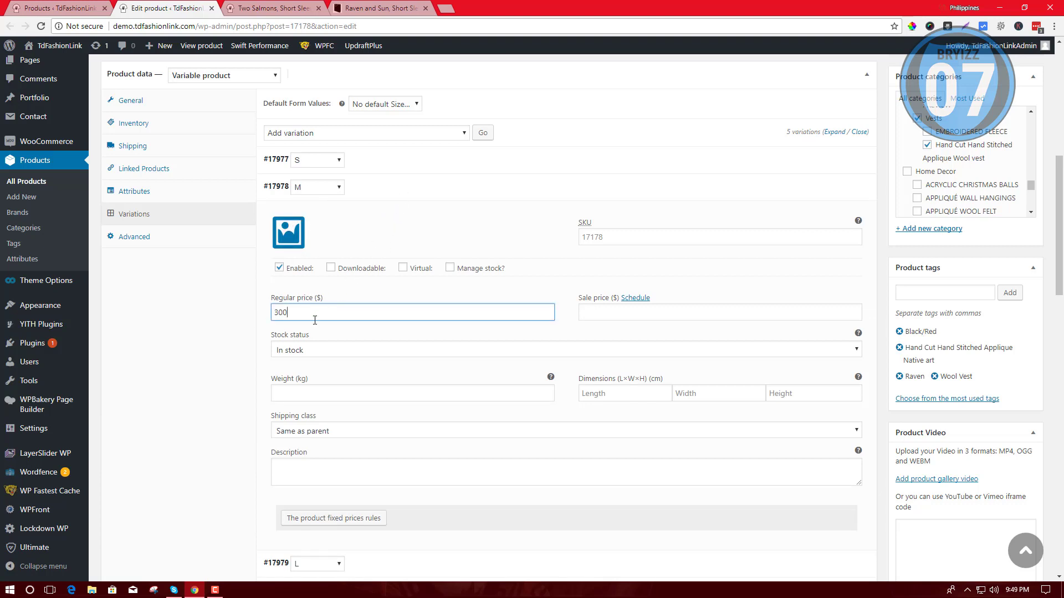
left_click(426, 191)
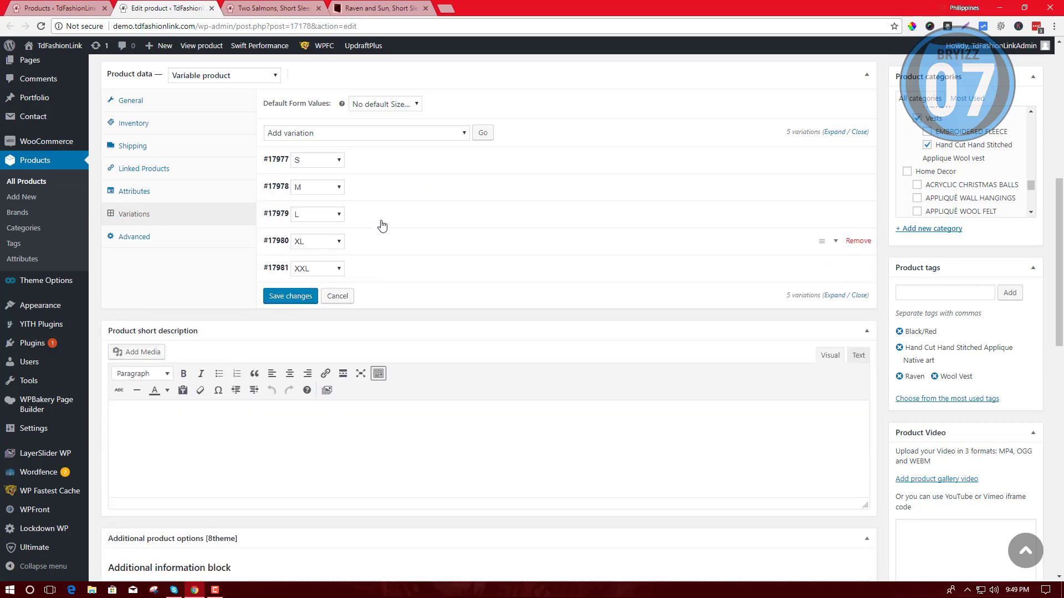
Step: Set the L and XL variations' regular price to $300
left_click(378, 220)
left_click(328, 341)
type("300")
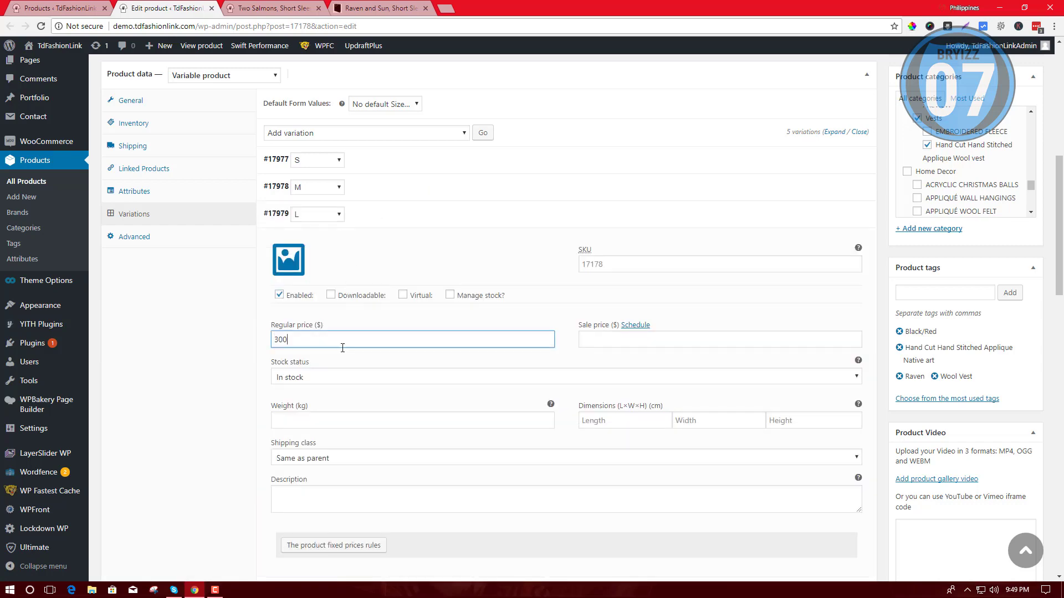
left_click(379, 218)
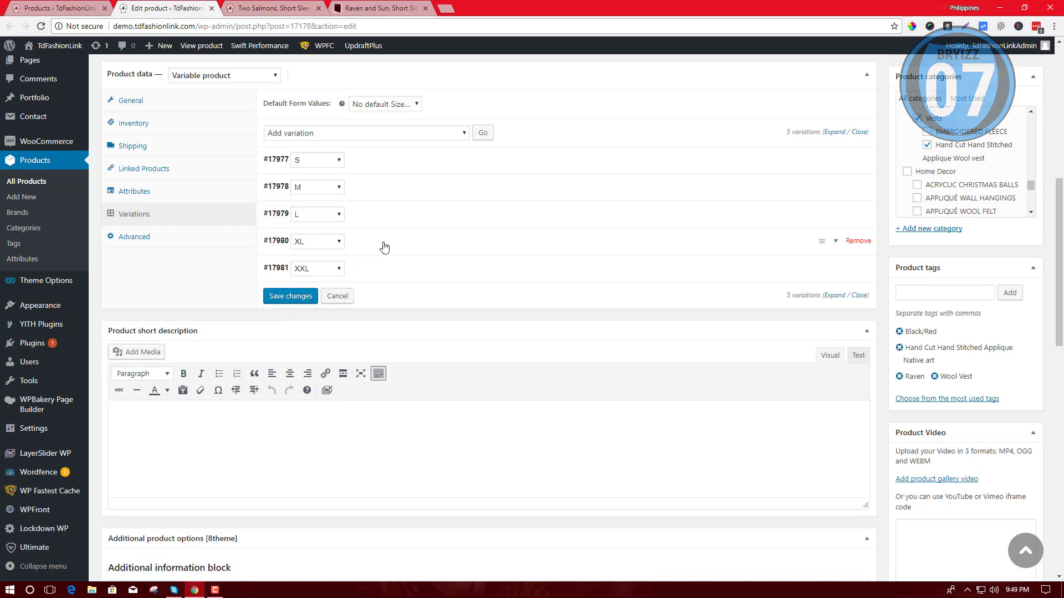
left_click(382, 242)
left_click(308, 367)
type("300")
scroll(341, 254, "down", 1)
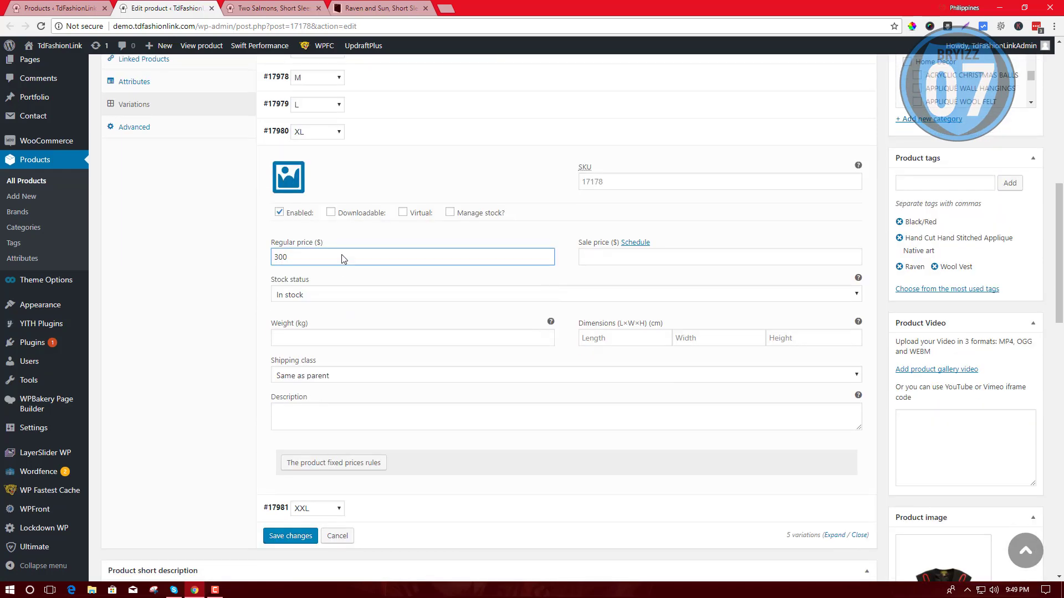
left_click(391, 129)
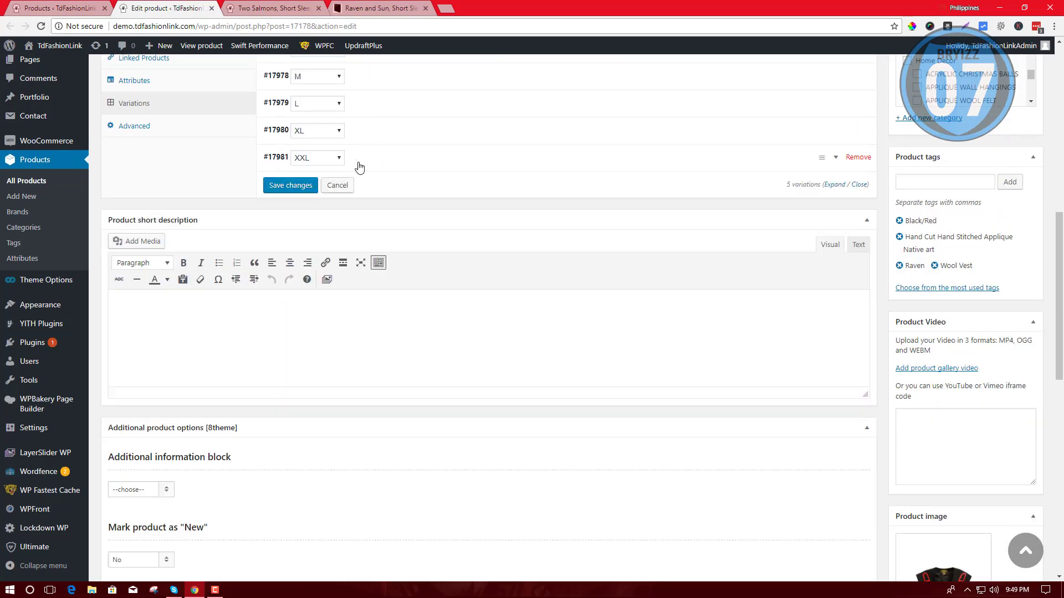
Step: Set the XXL variation's regular price to $300 and recheck it
left_click(357, 161)
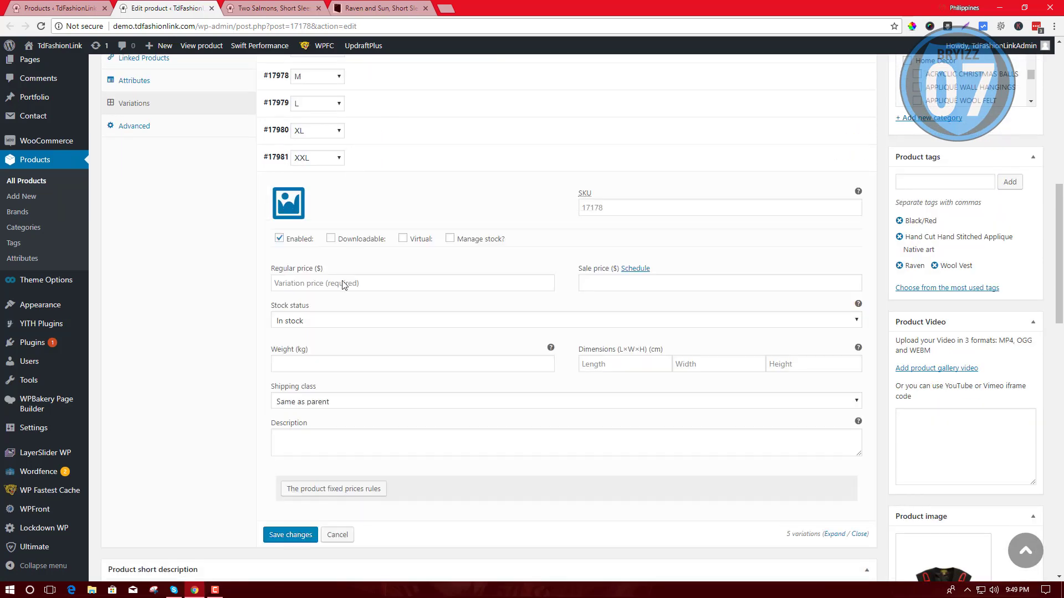
left_click(309, 283)
type("300")
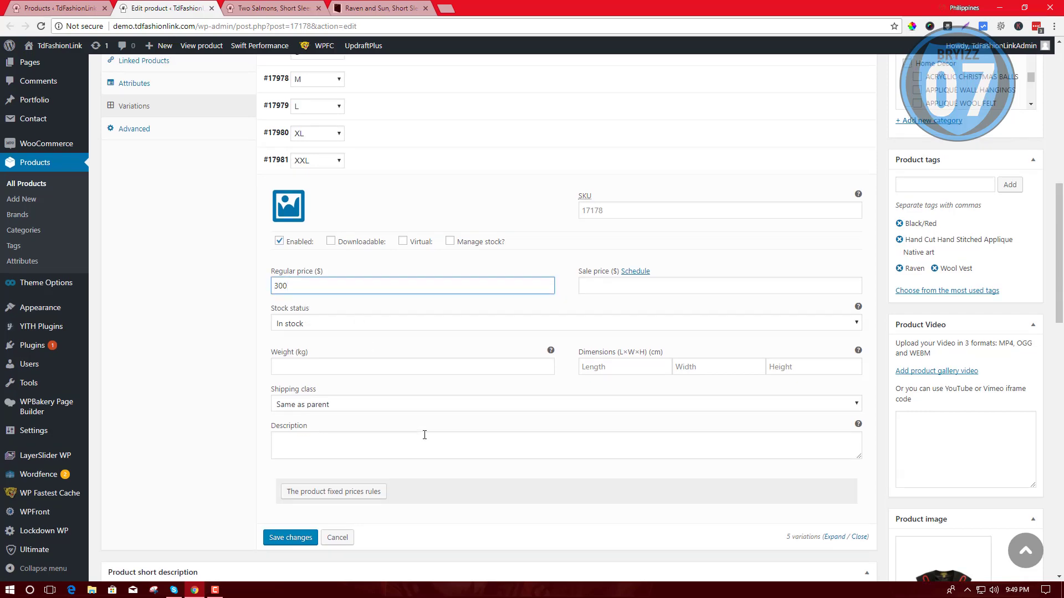
scroll(421, 433, "up", 3)
scroll(424, 395, "down", 2)
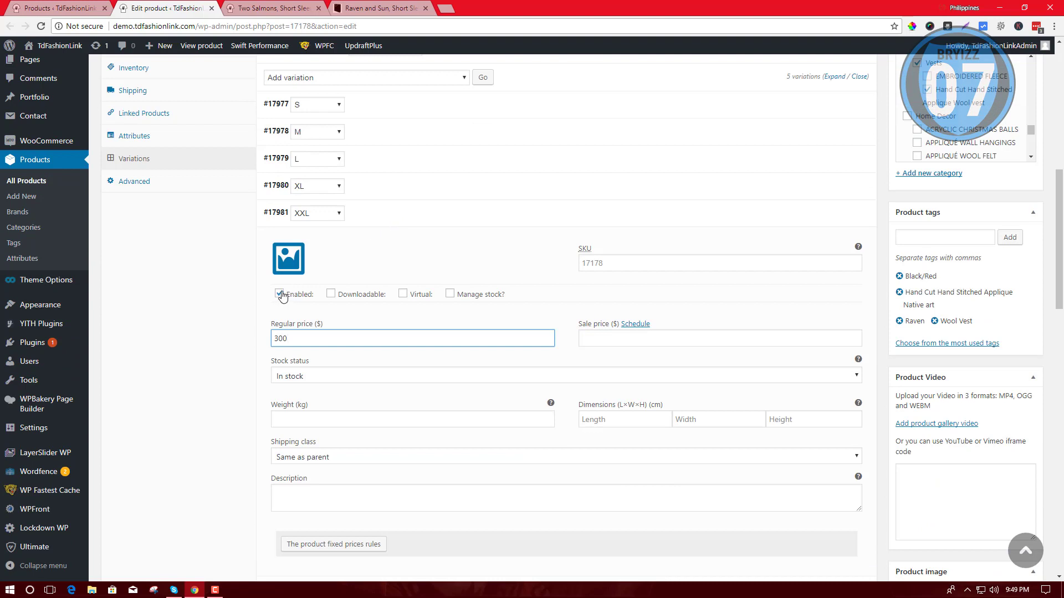
left_click(390, 219)
left_click(380, 219)
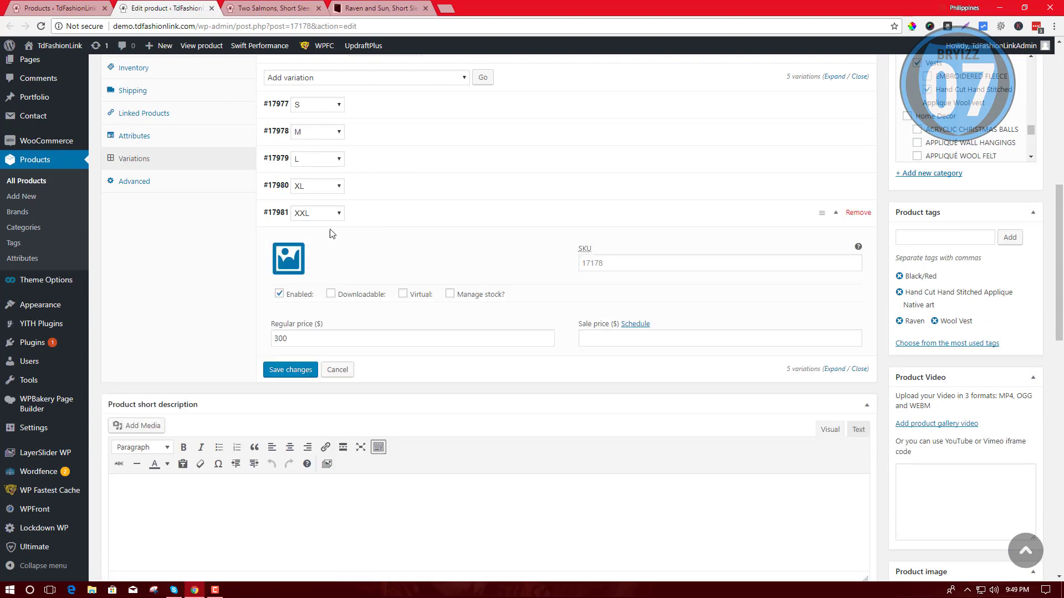
left_click(380, 222)
scroll(430, 325, "up", 2)
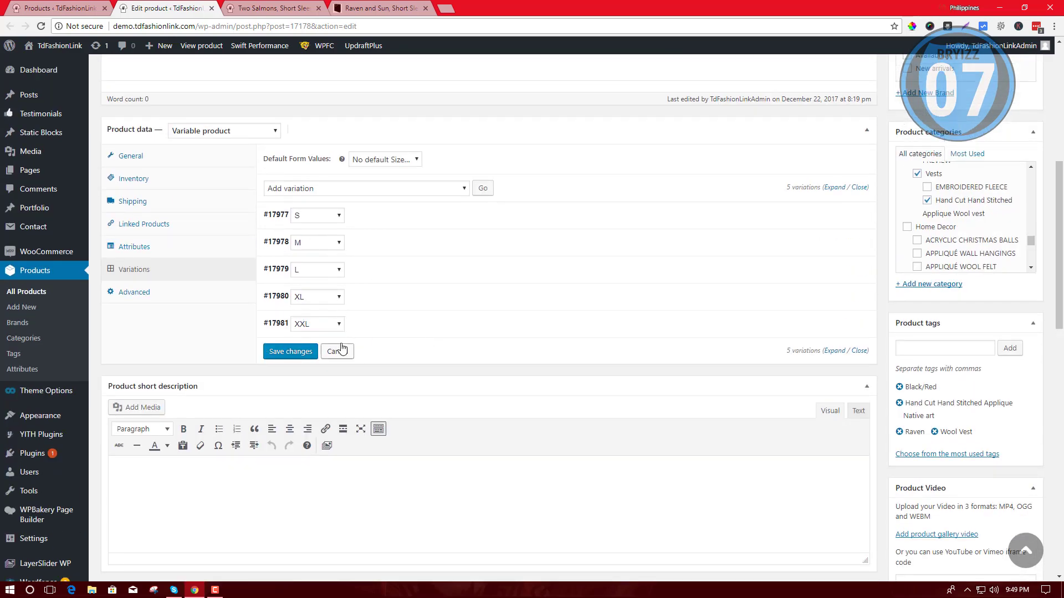
Step: Save the $300 variation prices and update the Raven Wool Vest product
left_click(282, 356)
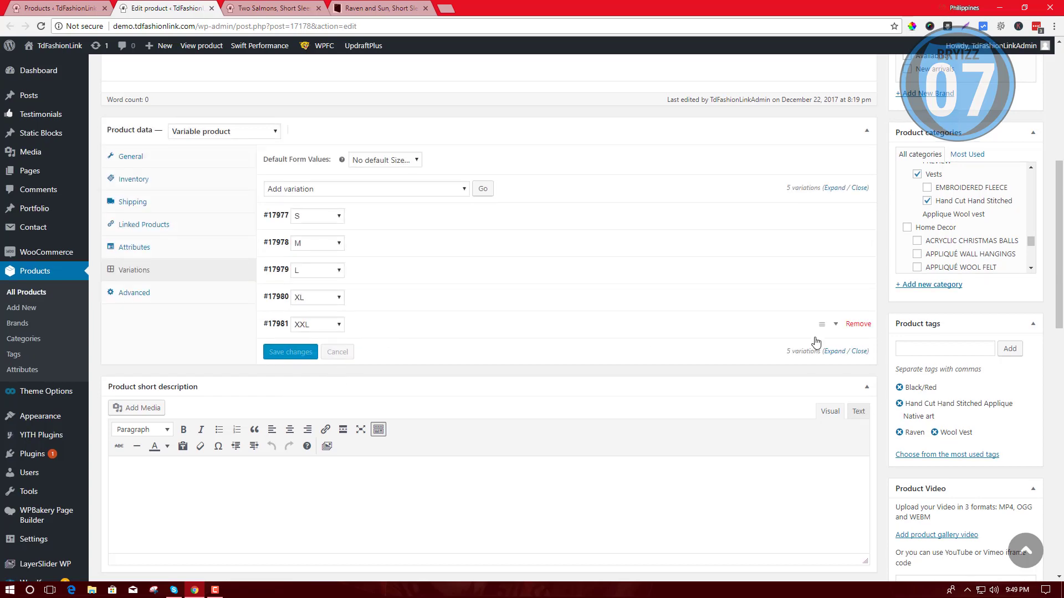
scroll(835, 341, "up", 5)
left_click(1017, 336)
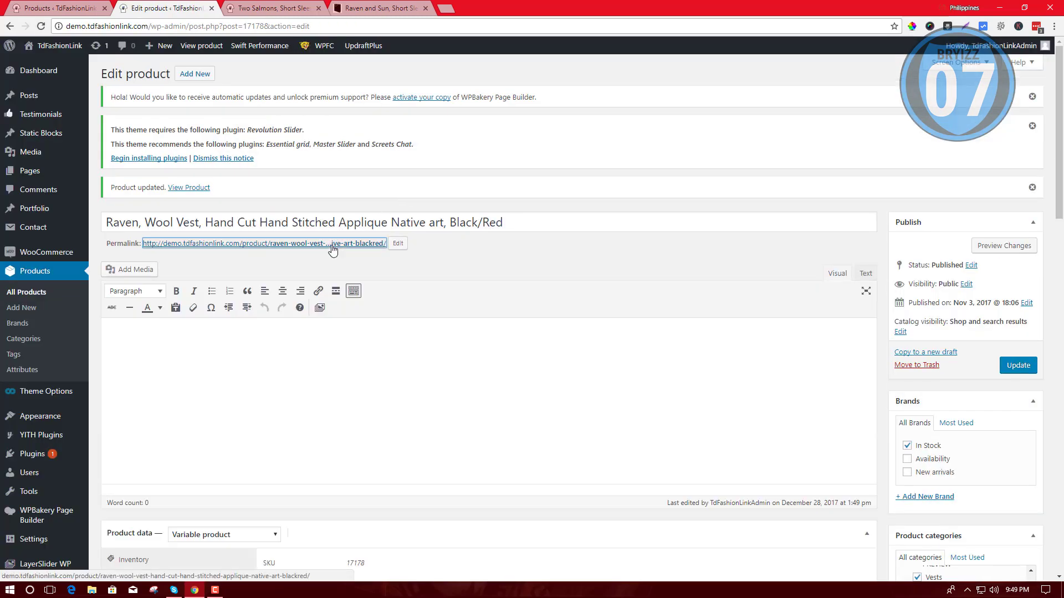
Step: Open the Raven Wool Vest storefront page in a new tab from its permalink
right_click(333, 243)
left_click(353, 254)
left_click(275, 9)
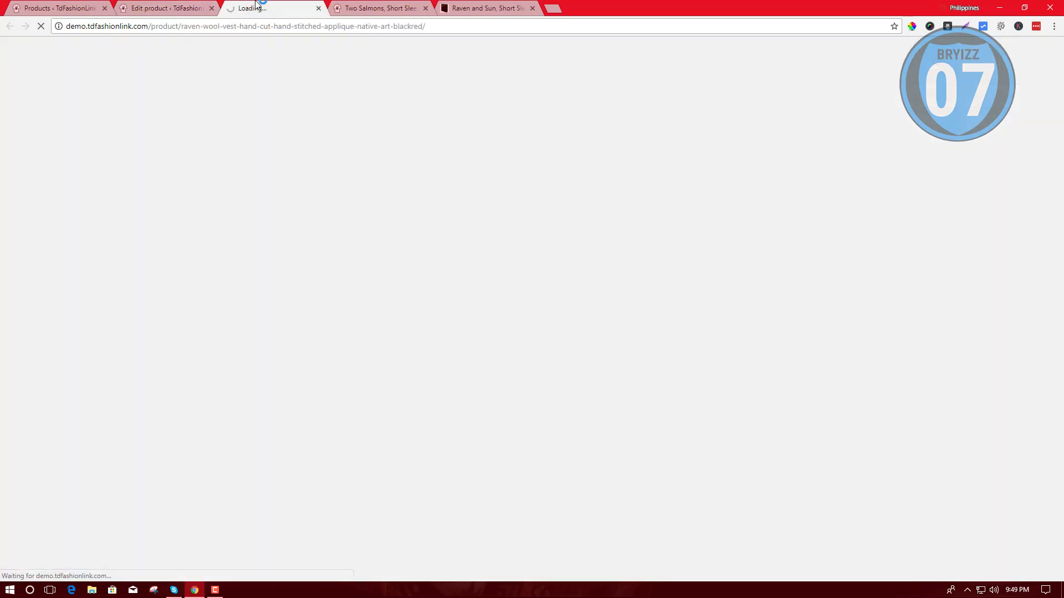
left_click(363, 7)
left_click(261, 6)
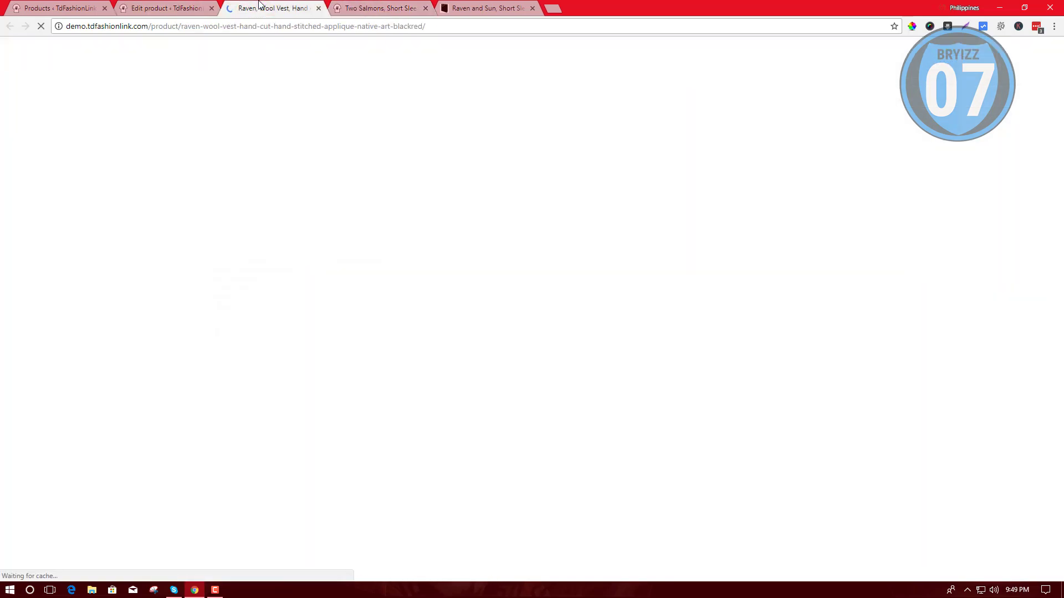
scroll(689, 373, "down", 2)
scroll(688, 372, "down", 1)
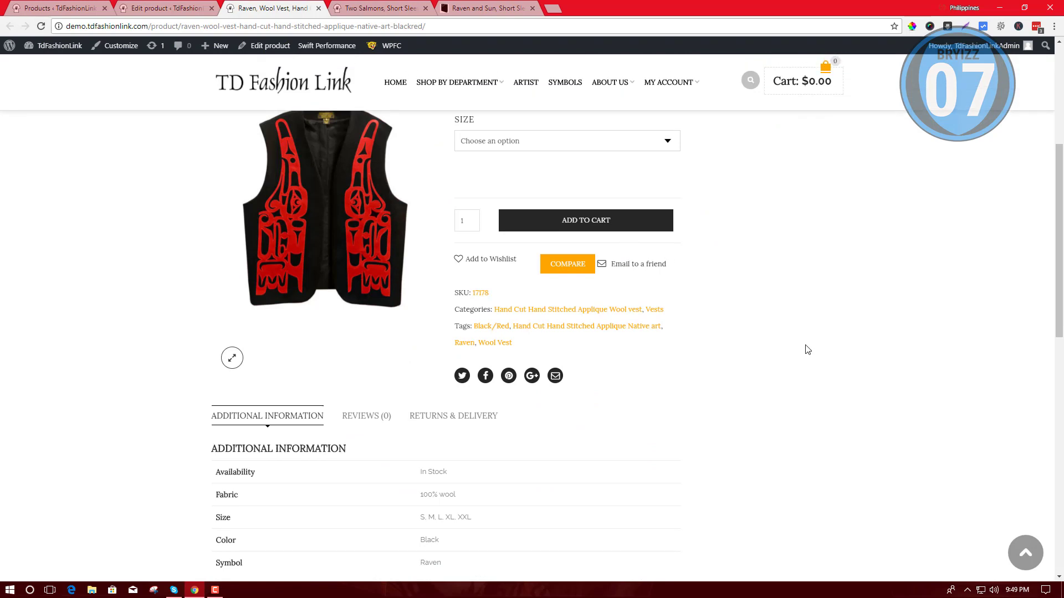
scroll(631, 291, "up", 1)
Step: Try the vest's Size dropdown, selecting L and then XXL
left_click(613, 252)
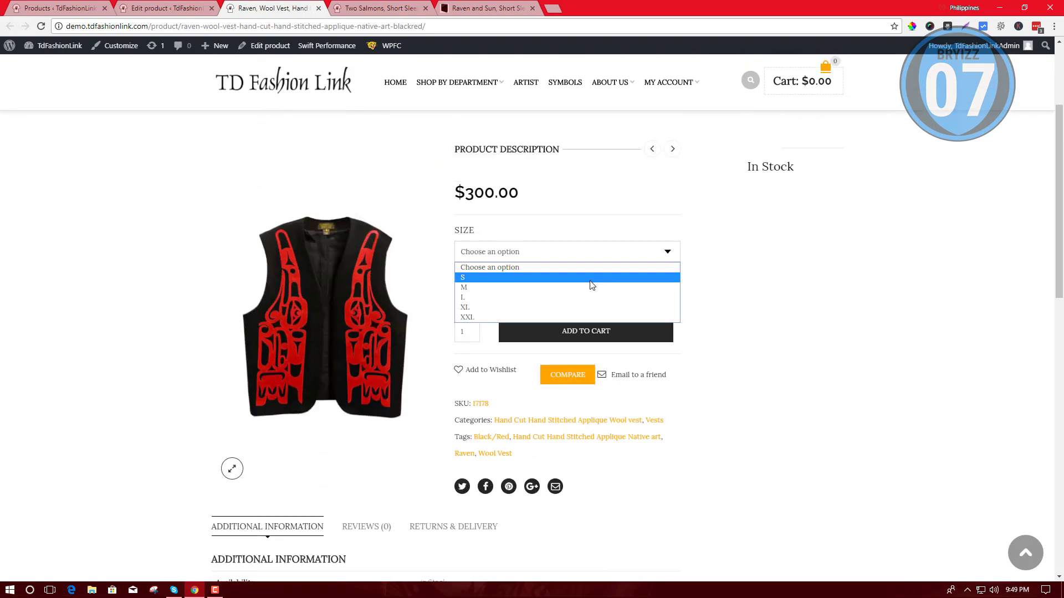
left_click(591, 287)
left_click(596, 253)
left_click(584, 297)
left_click(599, 252)
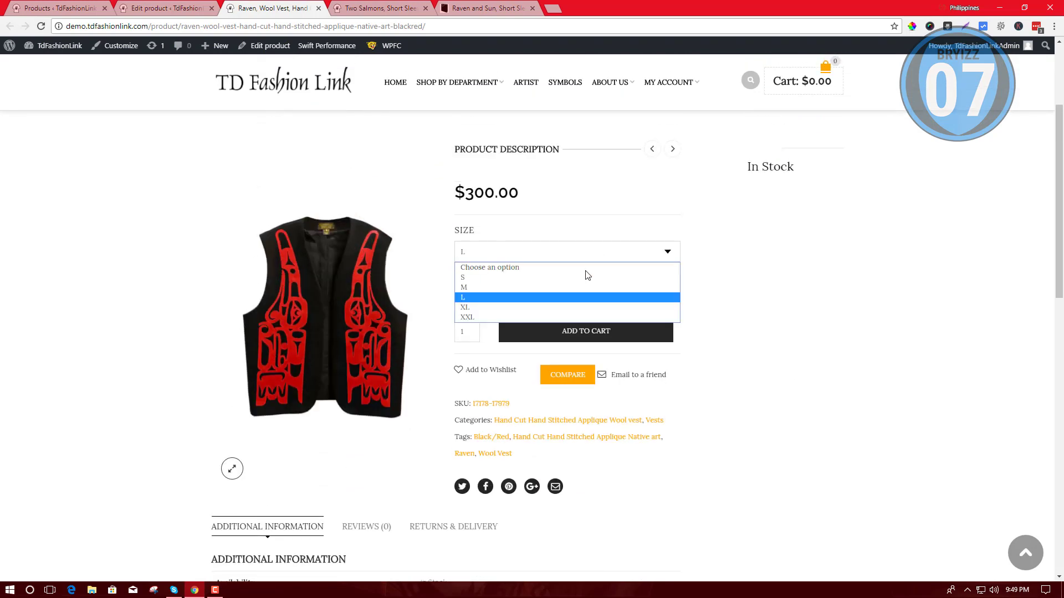
left_click(571, 307)
left_click(594, 252)
left_click(572, 317)
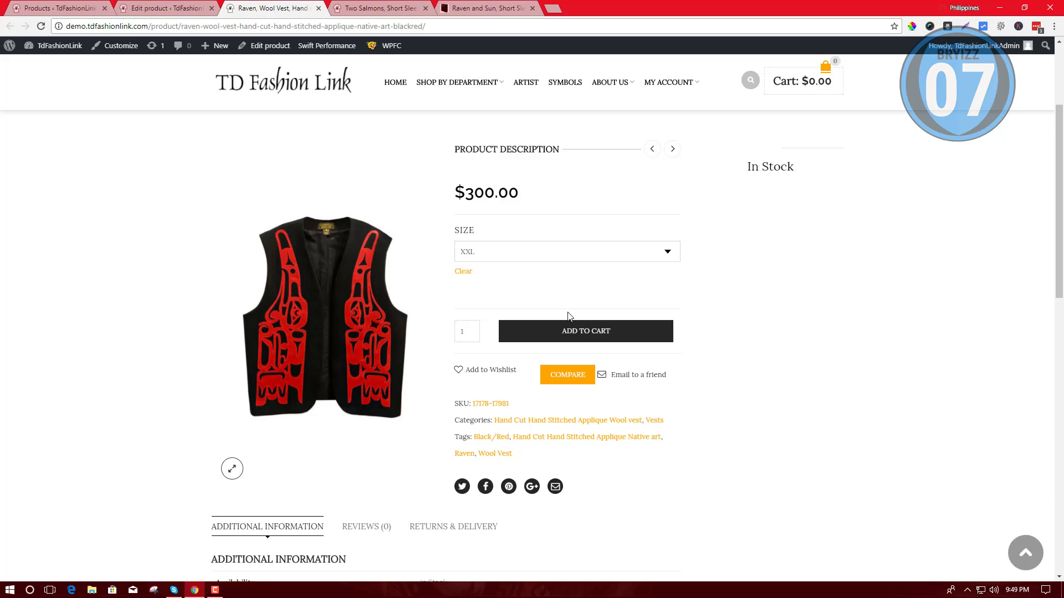
left_click_drag(1061, 166, 1062, 161)
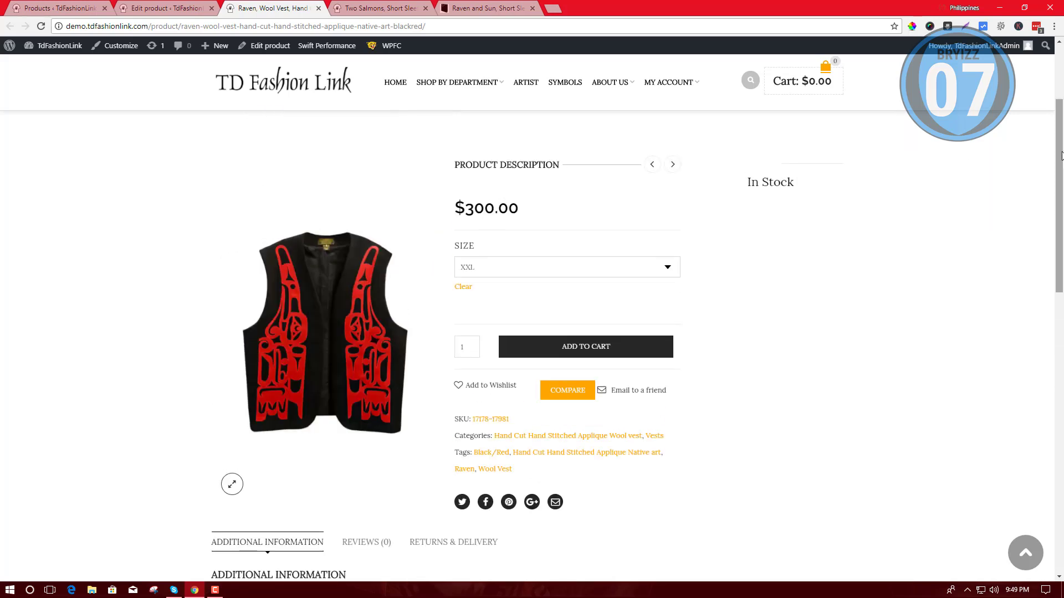
mouse_move(1061, 164)
left_mouse_down()
mouse_move(1061, 287)
mouse_move(1061, 274)
left_mouse_up()
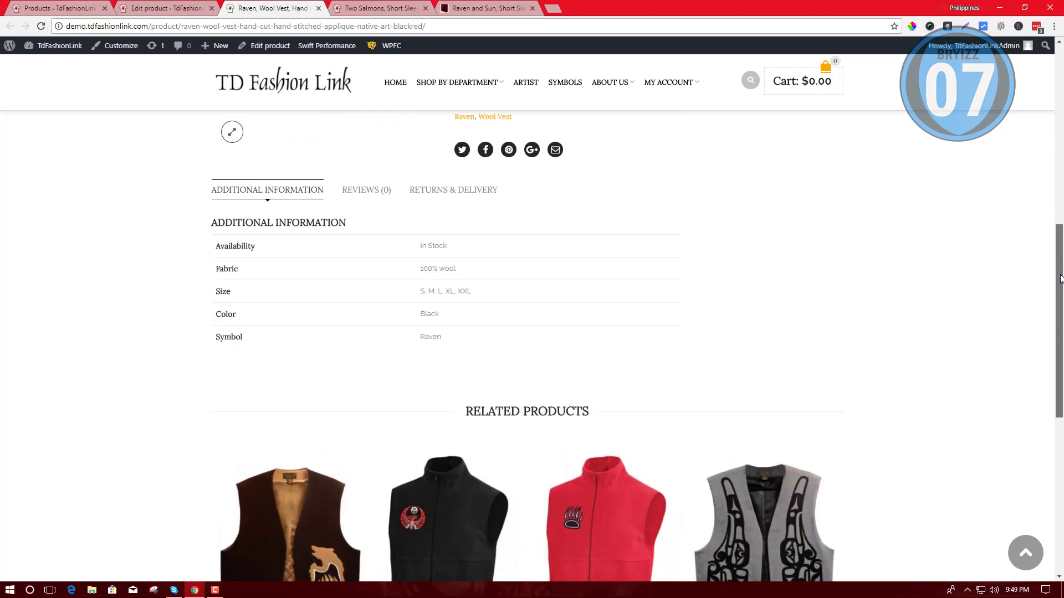
scroll(997, 225, "up", 4)
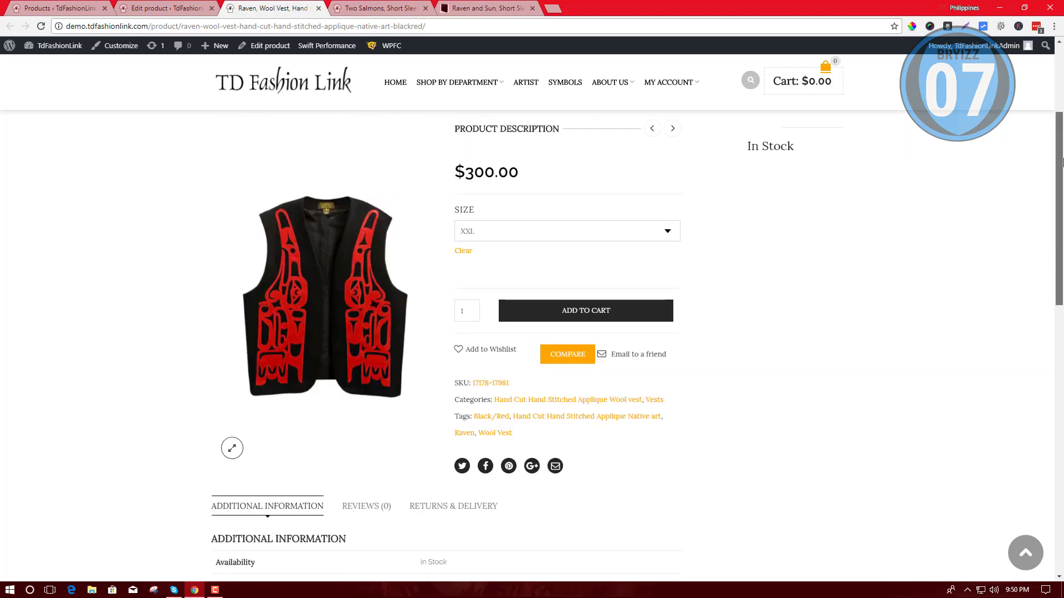
scroll(898, 241, "up", 2)
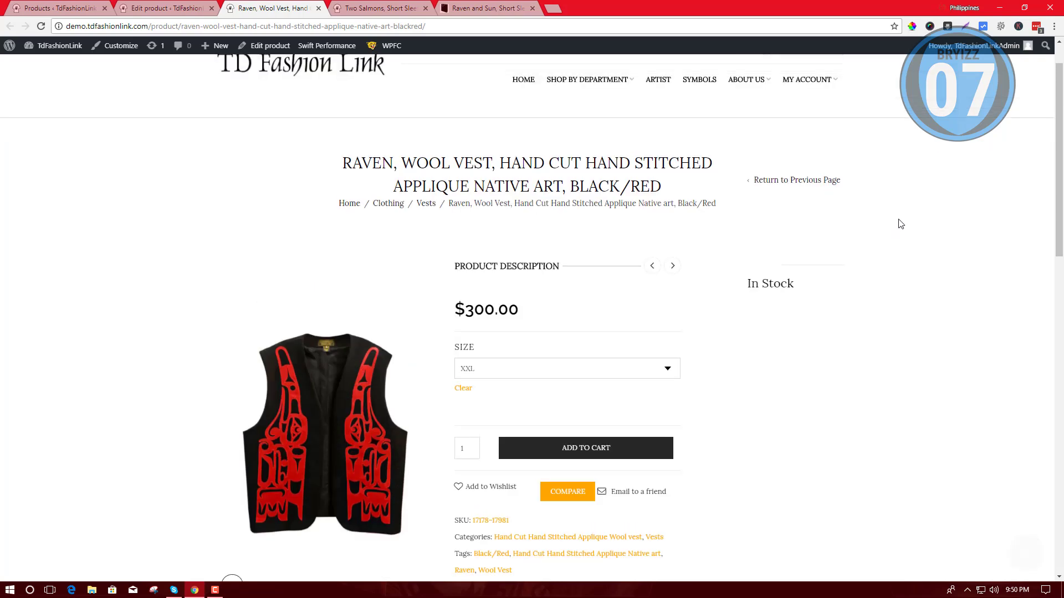
scroll(1061, 125, "up", 1)
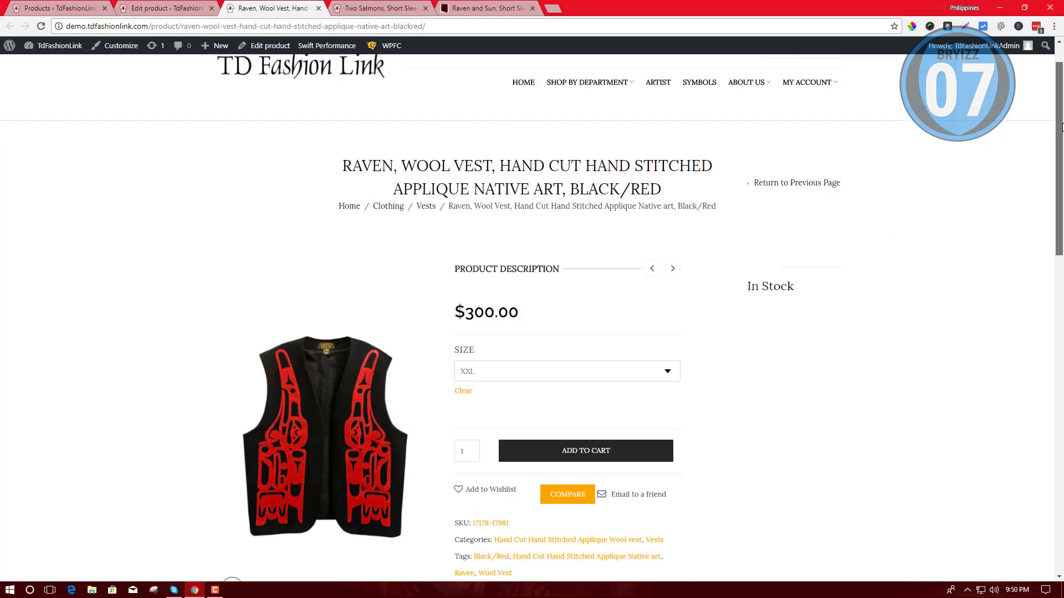
mouse_move(1061, 125)
left_mouse_down()
mouse_move(1061, 290)
mouse_move(989, 169)
left_mouse_up()
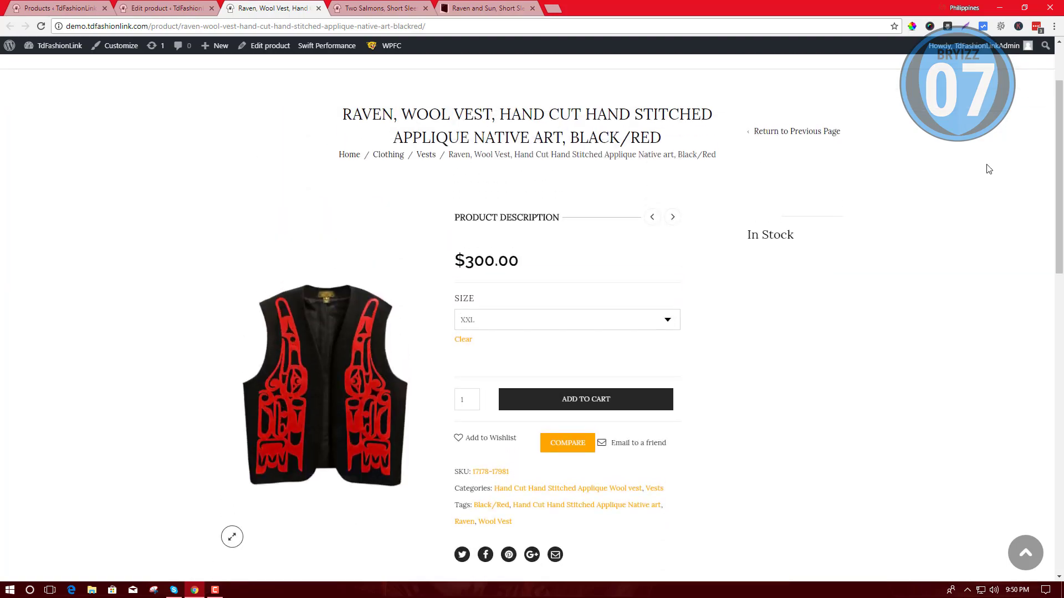